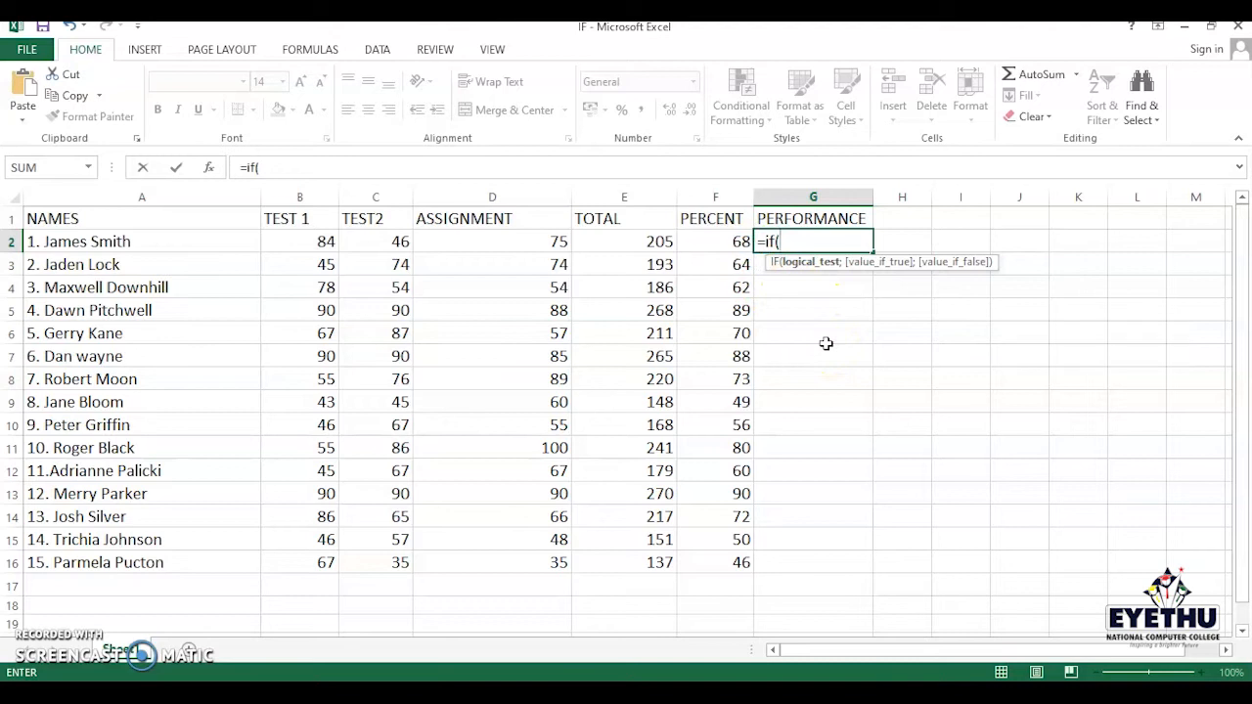
- In G2, start an IF formula testing whether F2 is at least 90: =if(f2=>90;
{"action": "key", "text": "BackSpace"}
{"action": "key", "text": "BackSpace"}
{"action": "key", "text": "BackSpace"}
{"action": "key", "text": "BackSpace"}
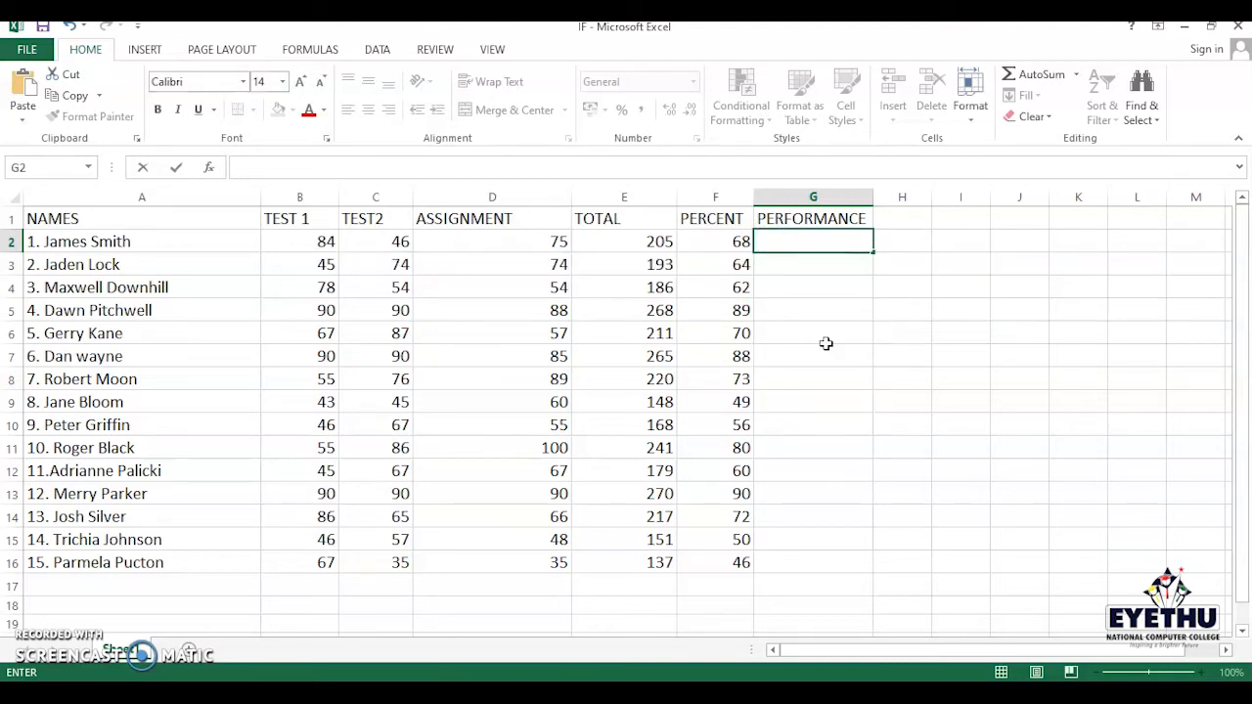
{"action": "type", "text": "="}
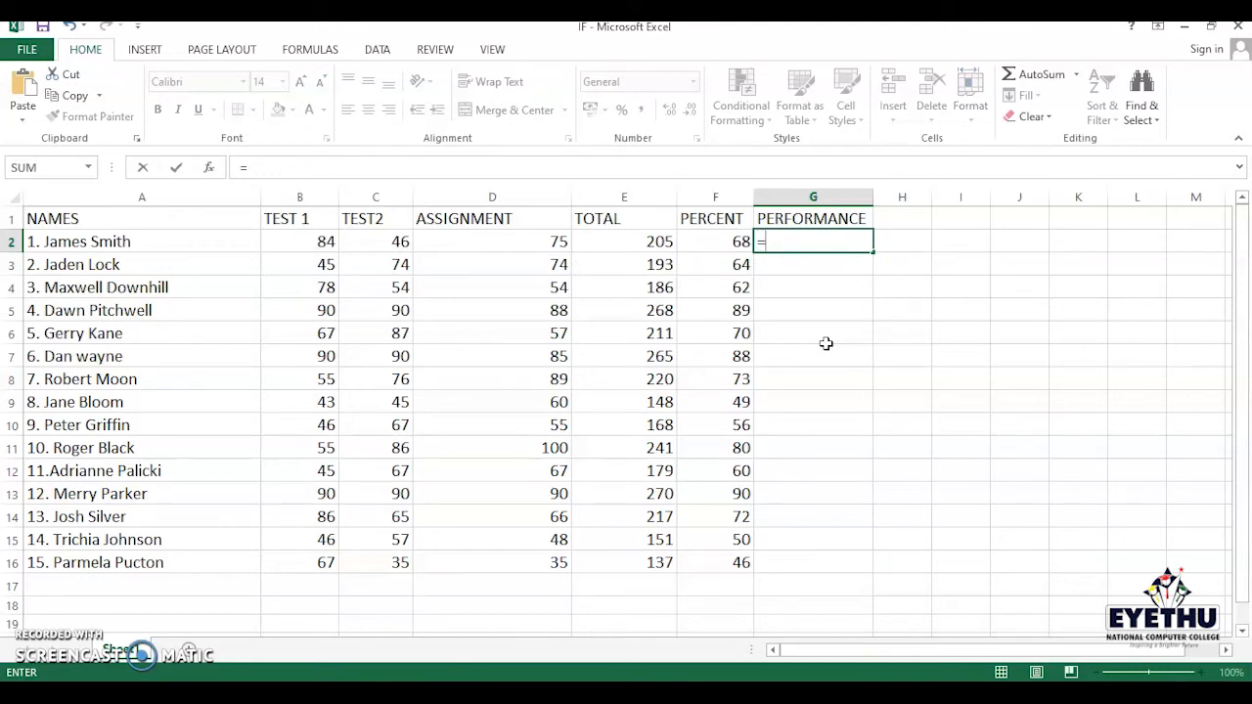
{"action": "type", "text": "if"}
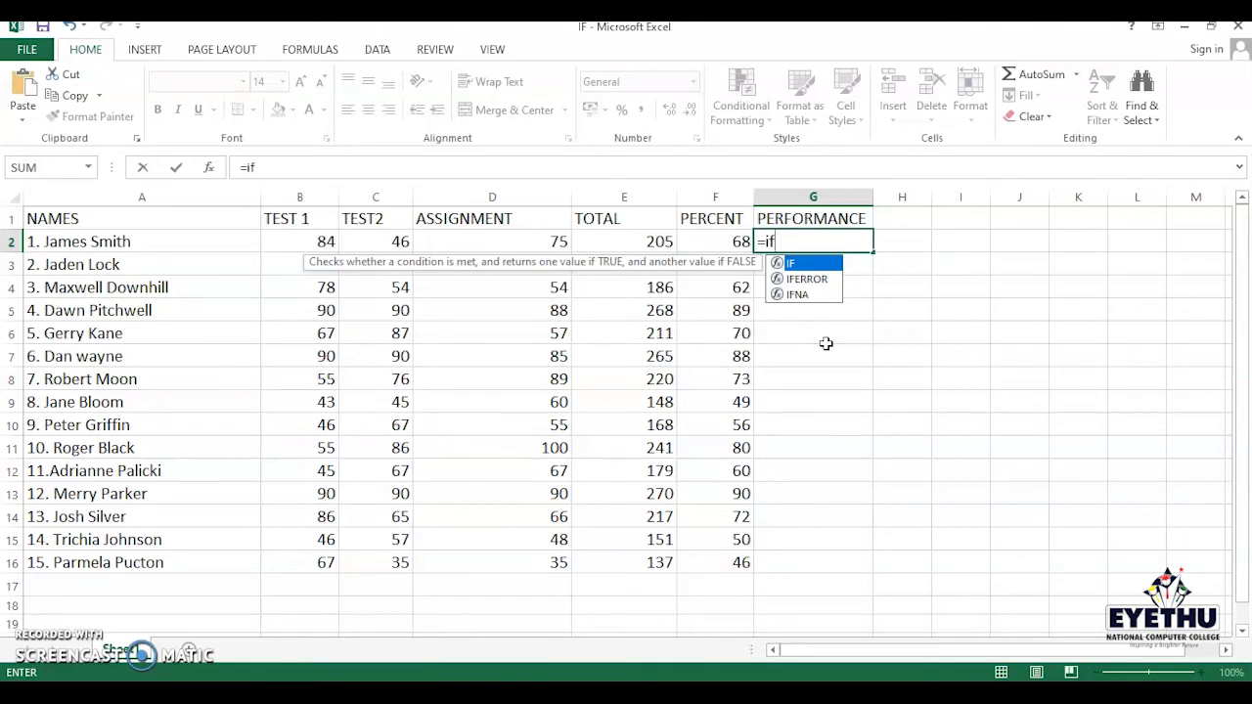
{"action": "type", "text": "("}
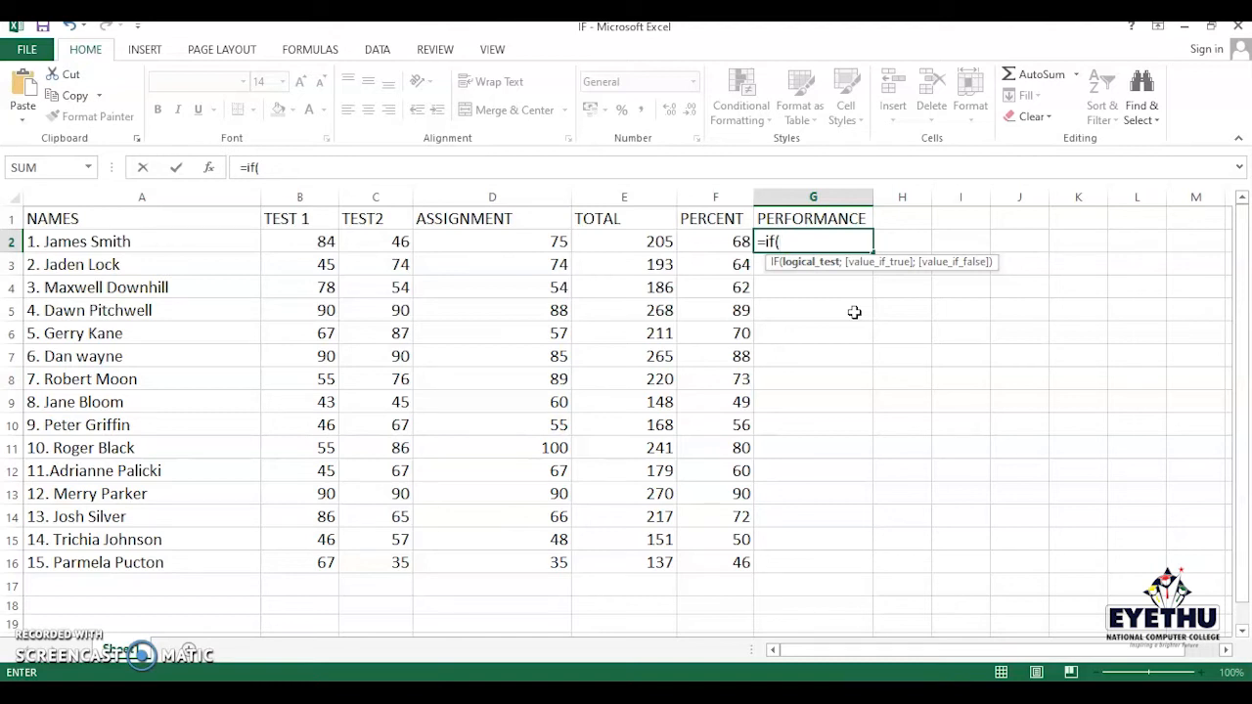
{"action": "type", "text": "f2"}
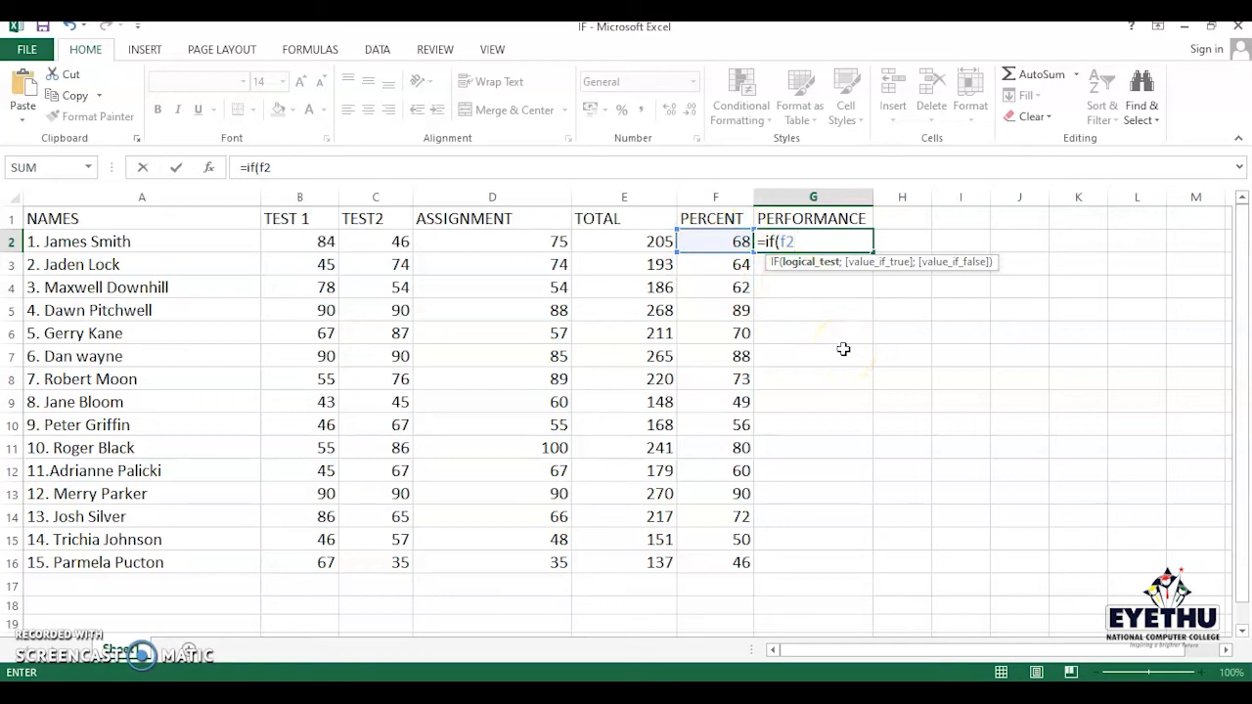
{"action": "type", "text": "=>90"}
{"action": "type", "text": ";"}
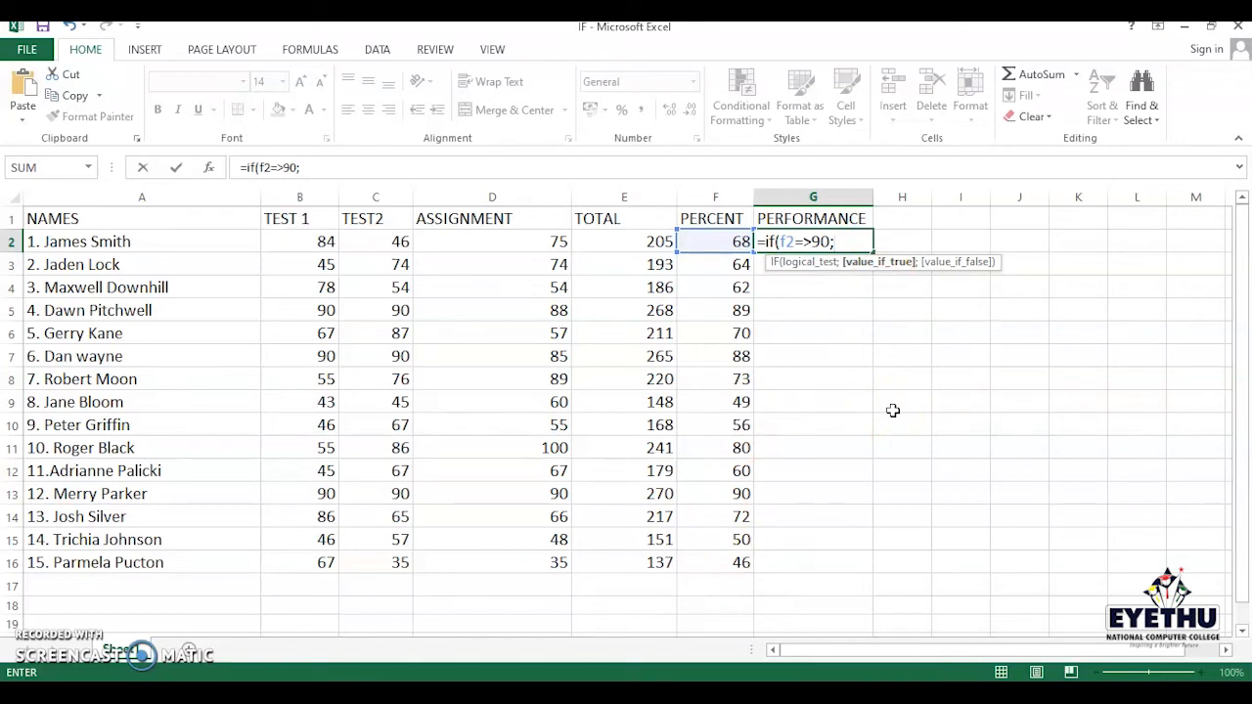
- Enter "Excellent" as the value returned when the first test is true
{"action": "type", "text": "\"Exl"}
{"action": "key", "text": "BackSpace"}
{"action": "type", "text": "e"}
{"action": "key", "text": "BackSpace"}
{"action": "type", "text": "cellet"}
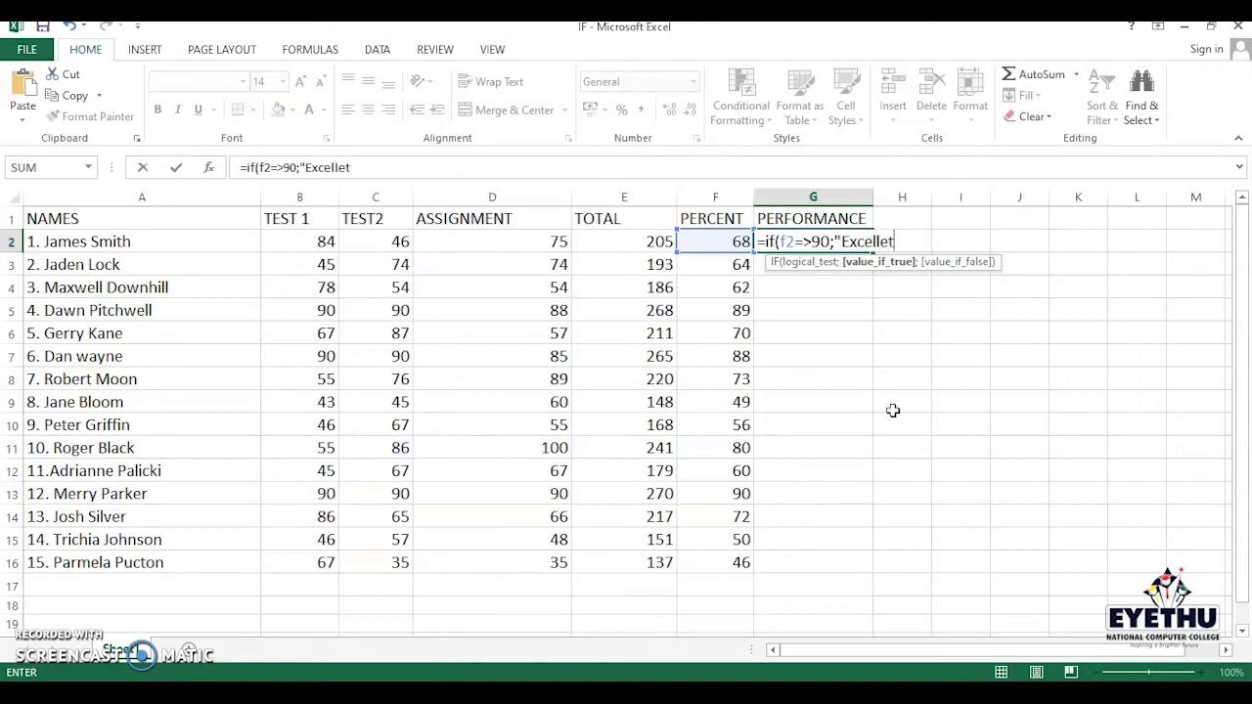
{"action": "key", "text": "BackSpace"}
{"action": "type", "text": "nt\""}
{"action": "key", "text": "BackSpace"}
{"action": "type", "text": "\""}
{"action": "type", "text": ";"}
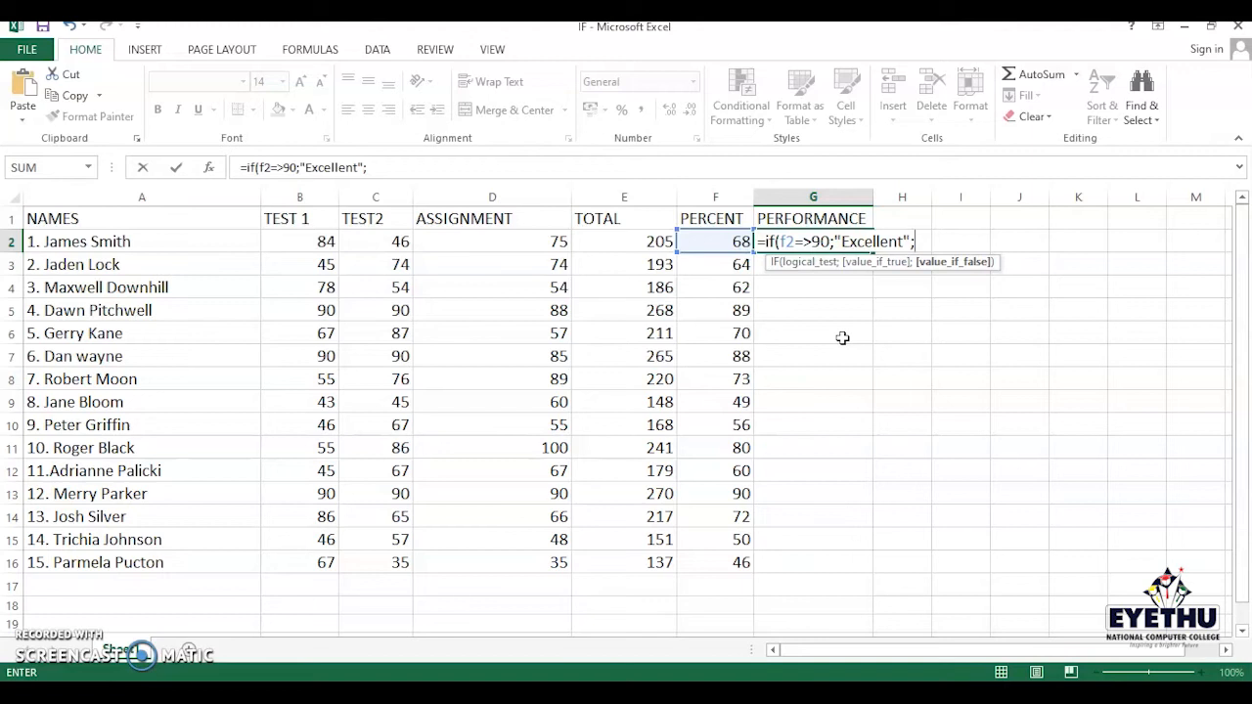
- Nest a second IF testing f2=>70 that returns "Great"
{"action": "type", "text": "if"}
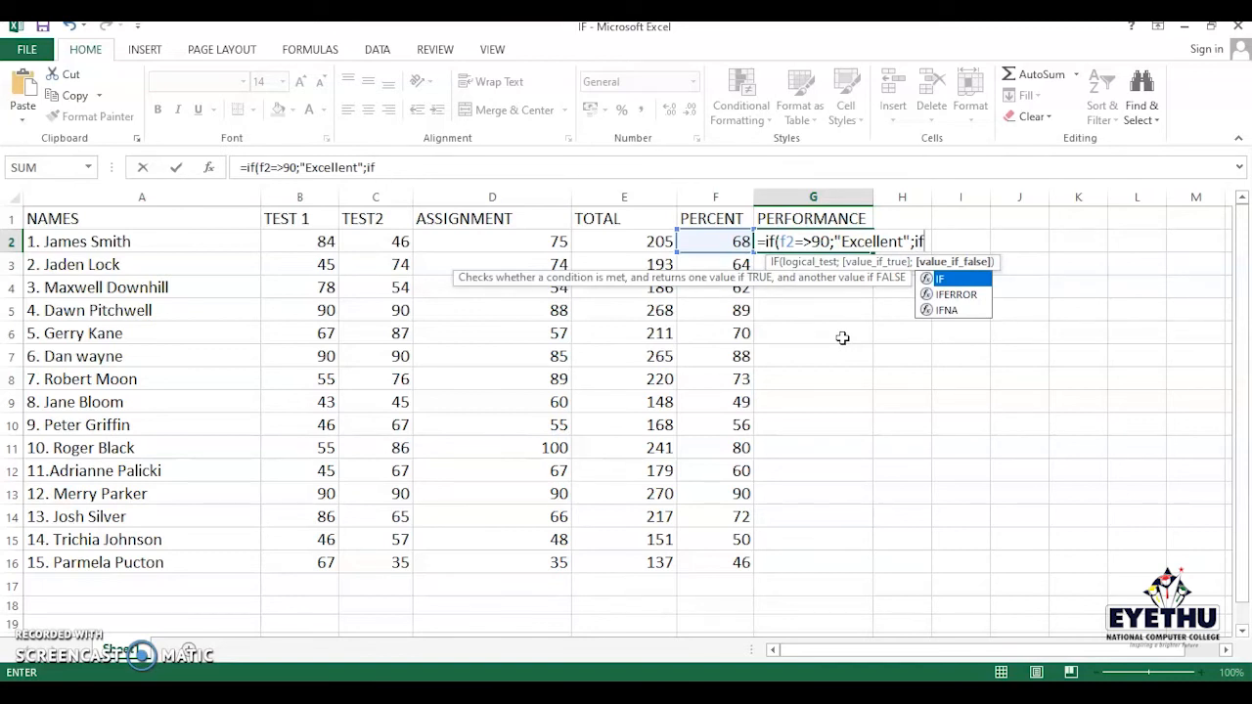
{"action": "type", "text": "("}
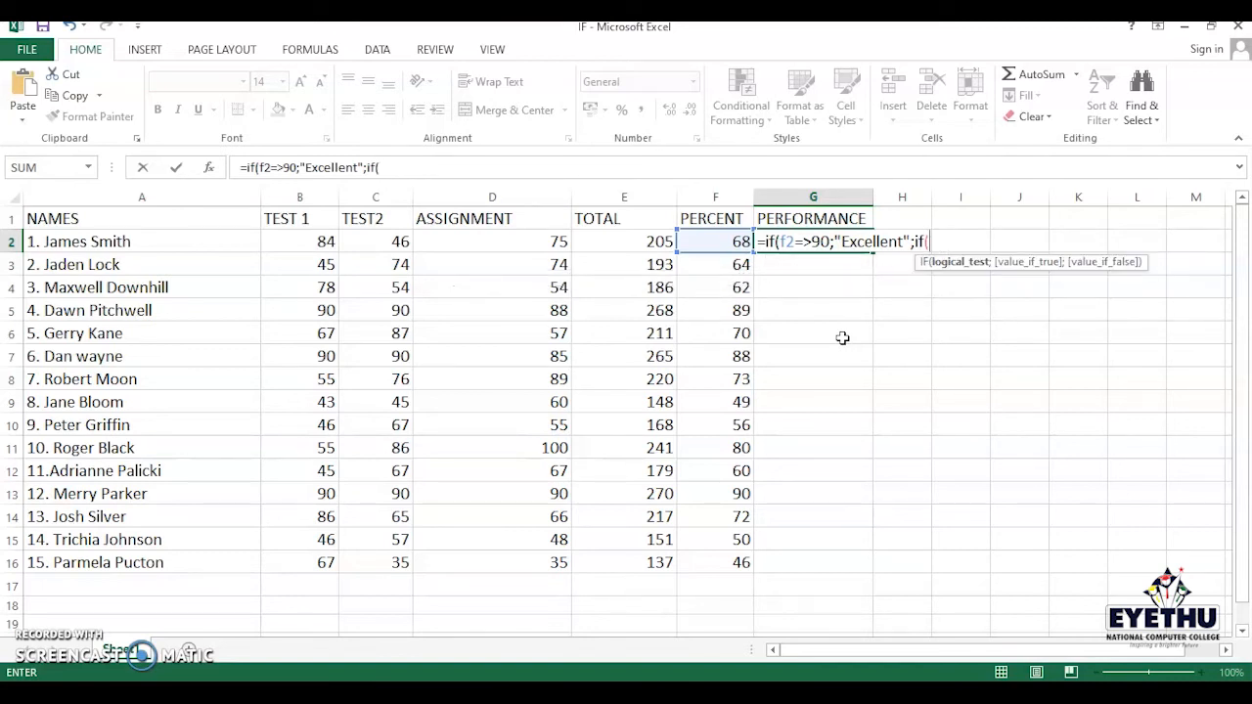
{"action": "type", "text": "f2"}
{"action": "type", "text": "=>70;"}
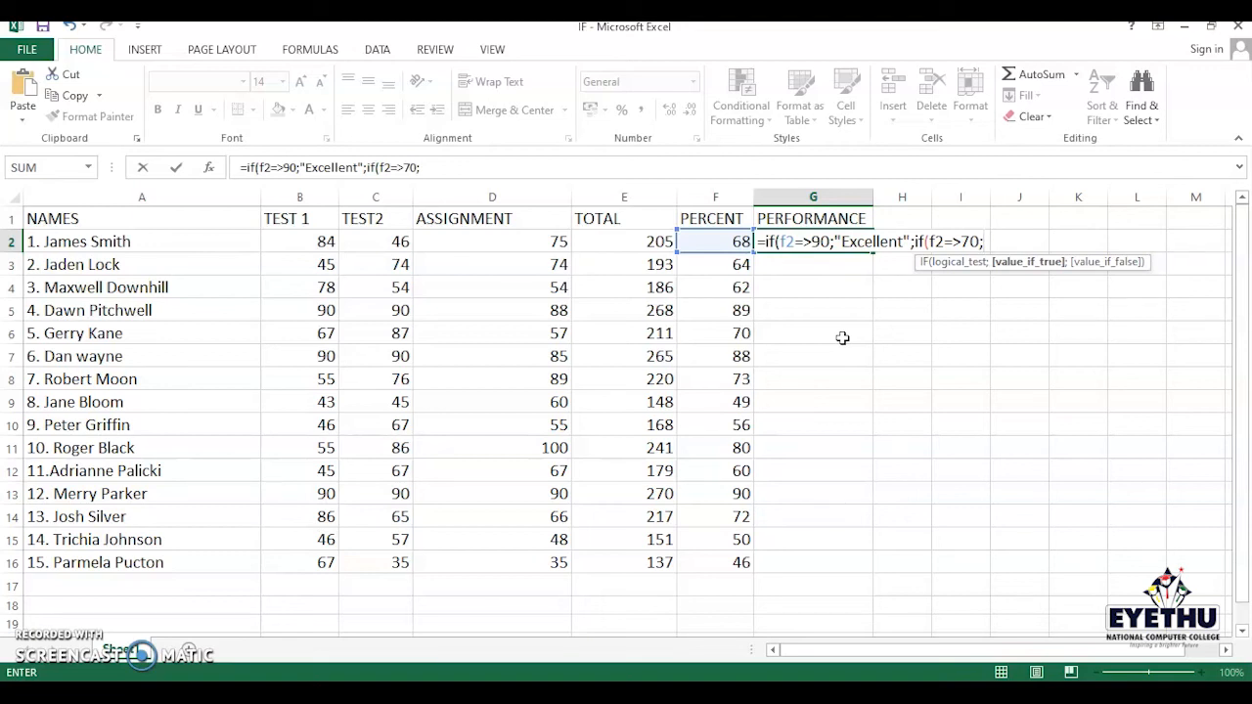
{"action": "type", "text": "\""}
{"action": "type", "text": "g"}
{"action": "key", "text": "BackSpace"}
{"action": "type", "text": "g"}
{"action": "key", "text": "BackSpace"}
{"action": "type", "text": "Gre"}
{"action": "type", "text": "at"}
{"action": "type", "text": "\""}
{"action": "key", "text": "BackSpace"}
{"action": "type", "text": "\""}
- Nest a third IF testing f2=>50 that returns "Average"
{"action": "type", "text": ";if"}
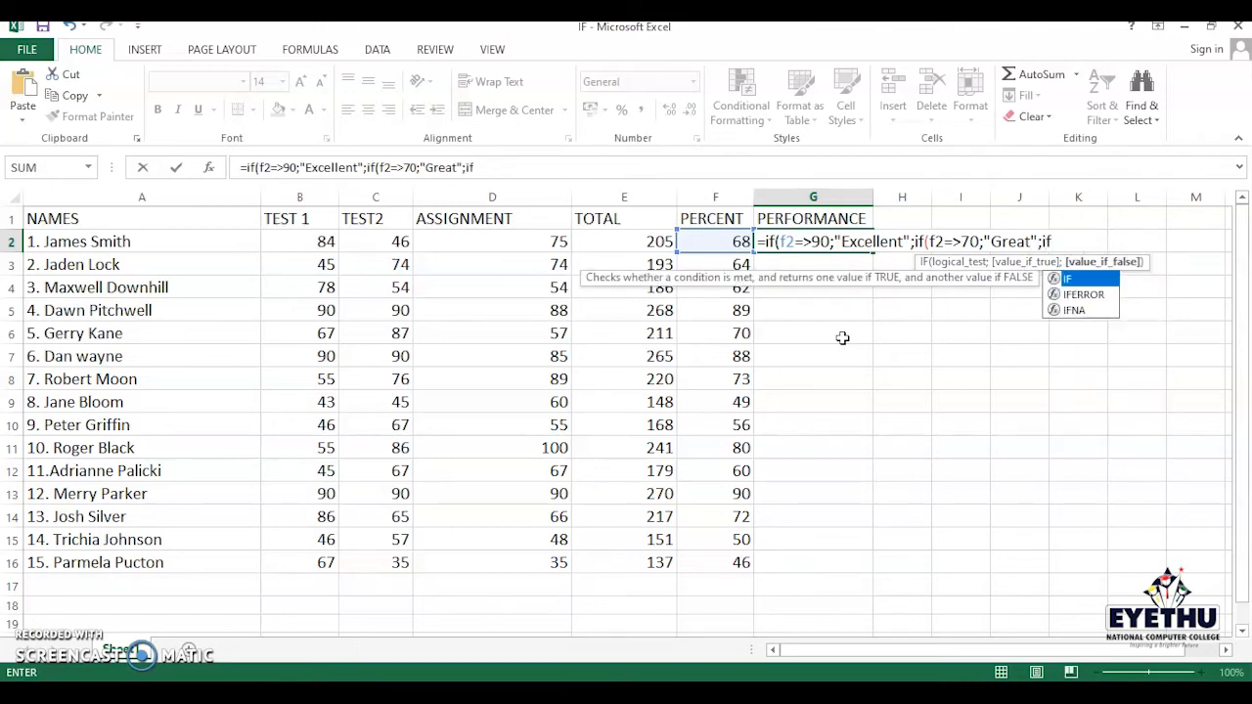
{"action": "type", "text": "(f2"}
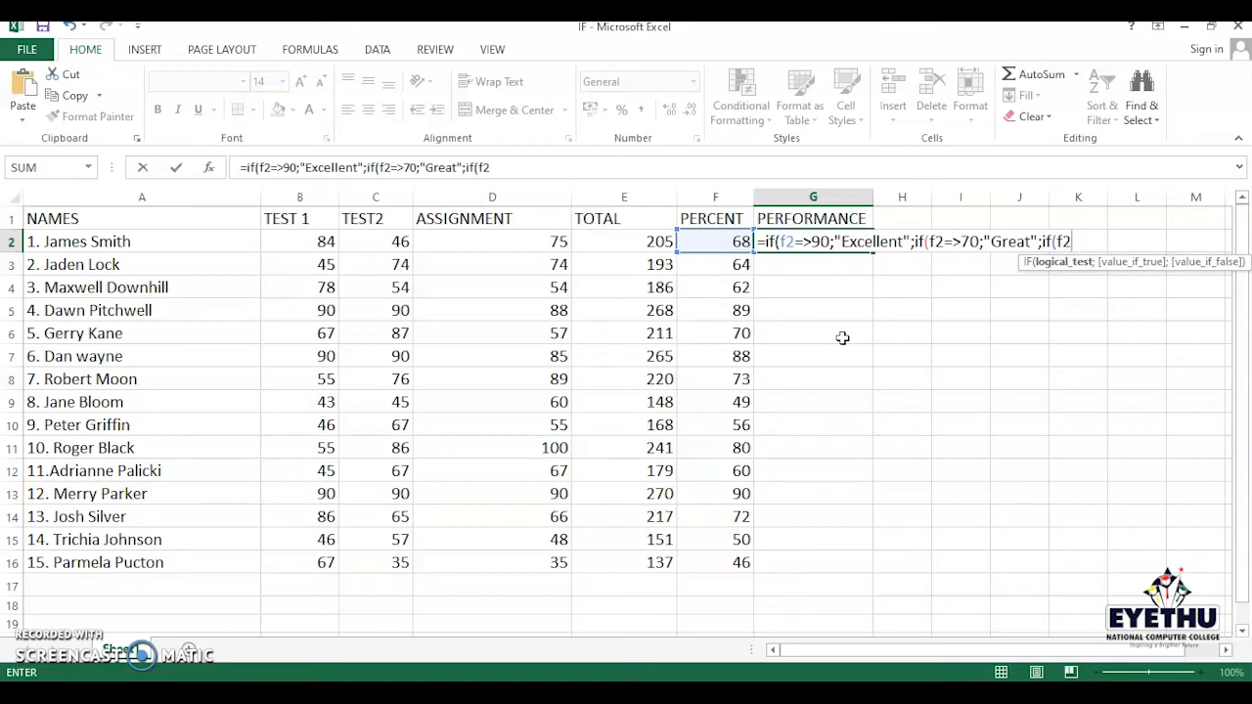
{"action": "type", "text": "=>50;"}
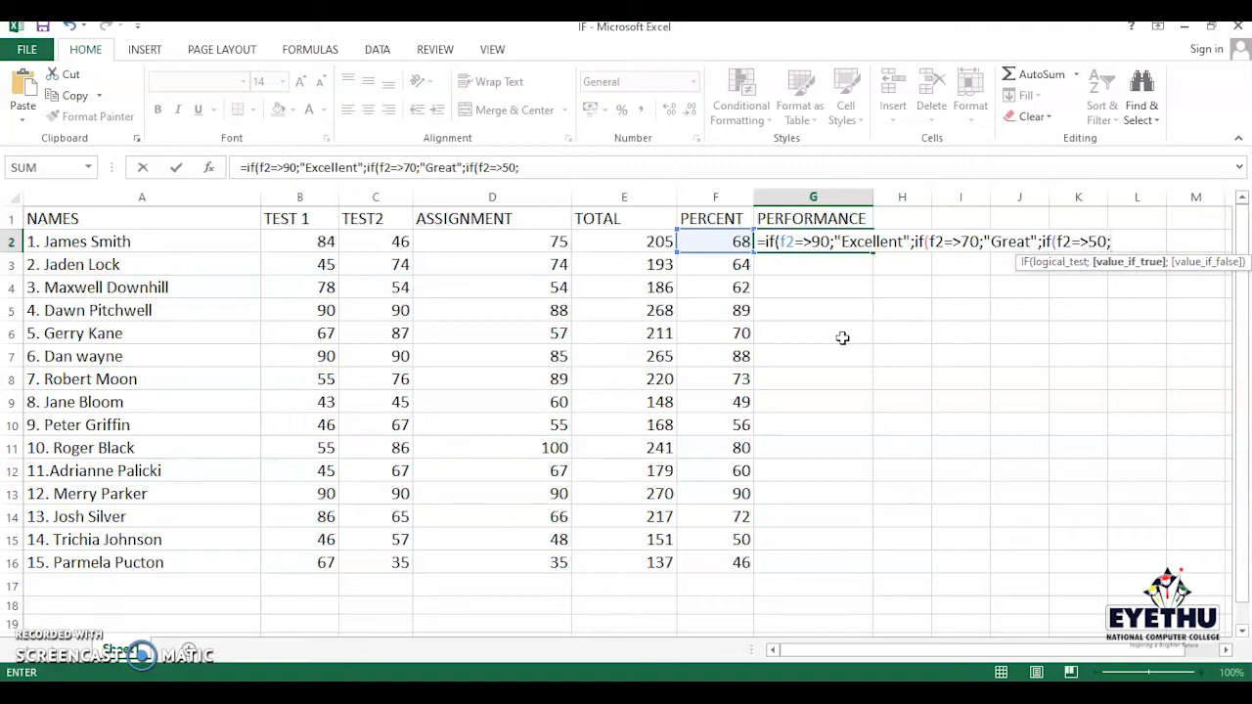
{"action": "type", "text": "\"a"}
{"action": "key", "text": "BackSpace"}
{"action": "type", "text": "Average"}
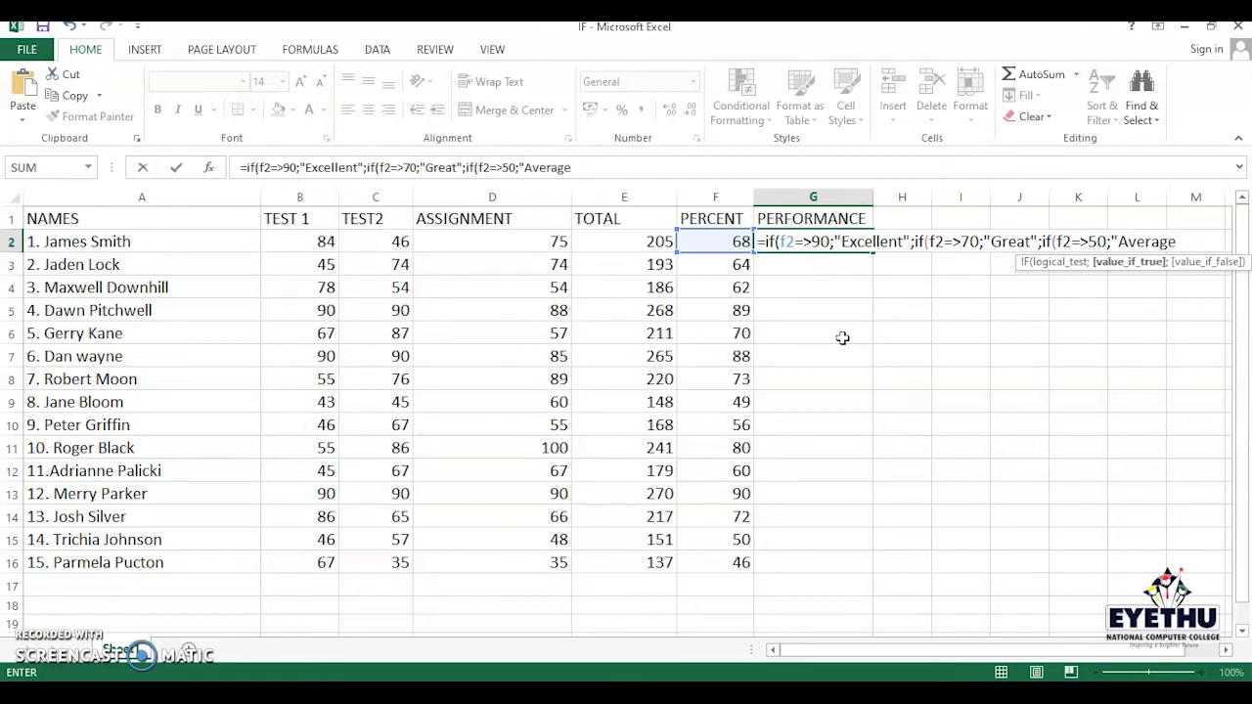
{"action": "type", "text": "\""}
{"action": "type", "text": ";"}
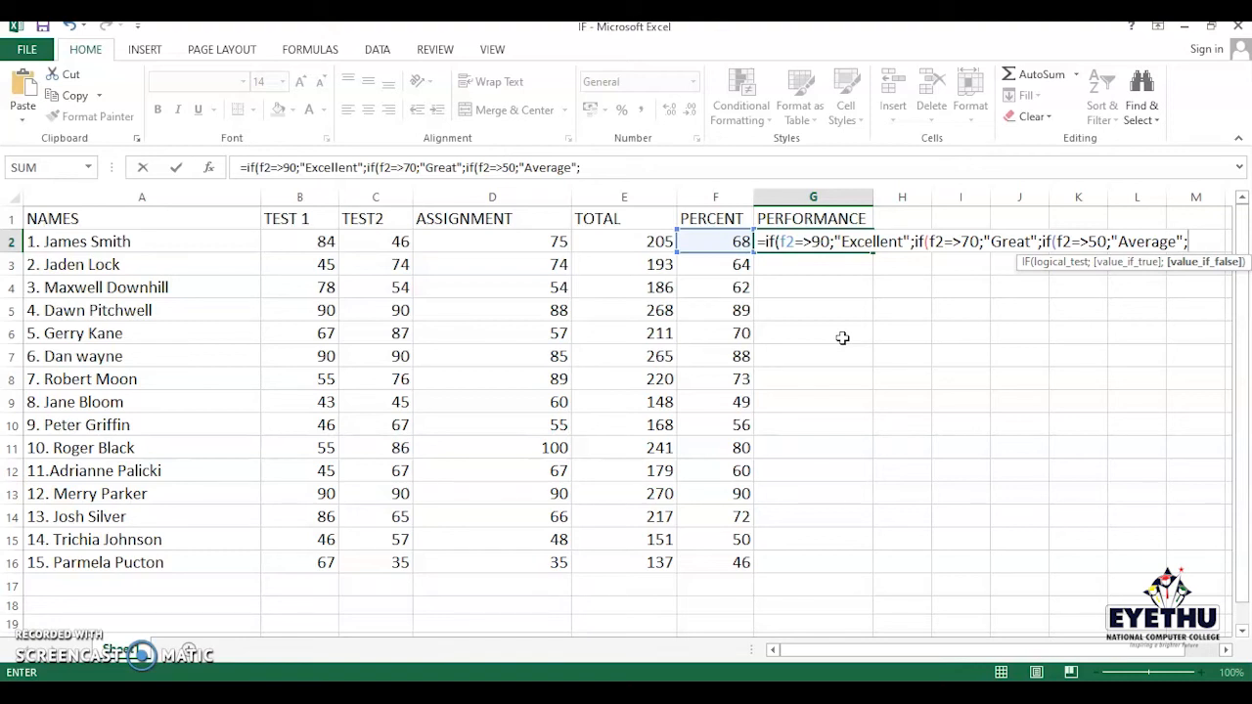
- Add "Poor" as the final false value, close the three parentheses and confirm the formula
{"action": "type", "text": "\"po"}
{"action": "key", "text": "BackSpace"}
{"action": "key", "text": "BackSpace"}
{"action": "type", "text": "Poo"}
{"action": "key", "text": "BackSpace"}
{"action": "key", "text": "BackSpace"}
{"action": "type", "text": "oor\""}
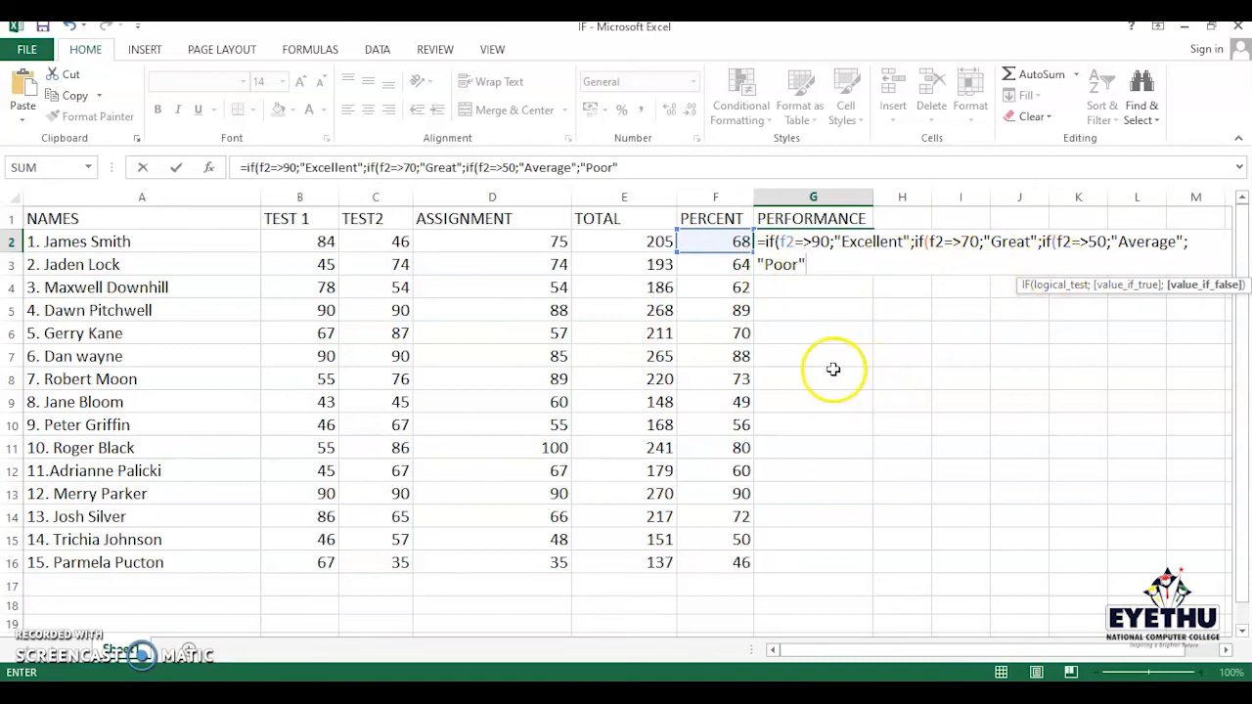
{"action": "type", "text": ")))"}
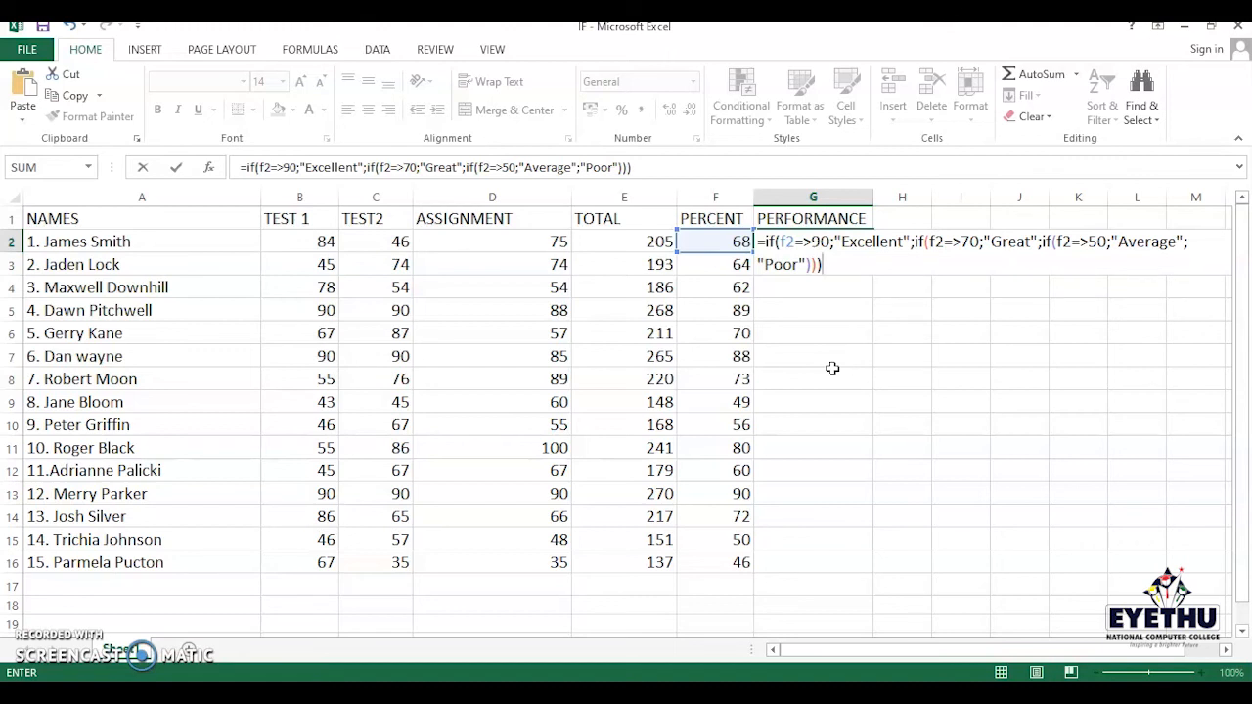
{"action": "key", "text": "Return"}
- Fill the G2 performance formula down through G8
{"action": "left_click", "coordinate": [568, 425]}
{"action": "left_click", "coordinate": [586, 430]}
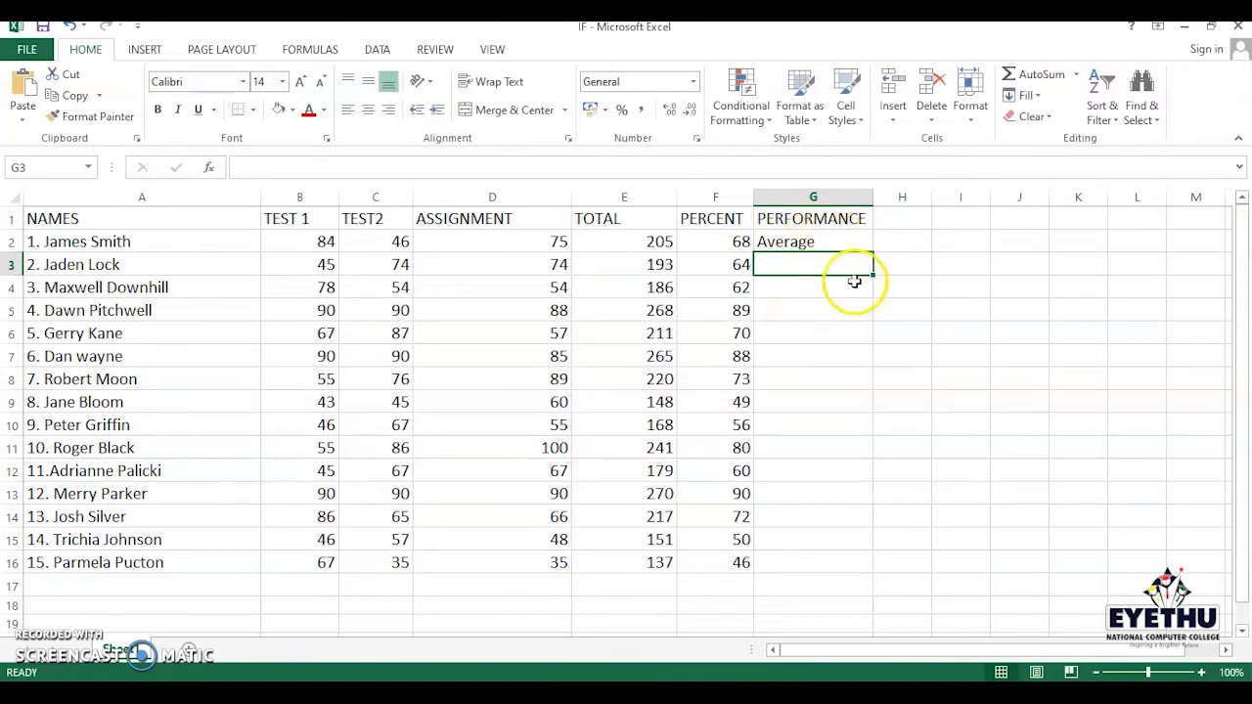
{"action": "left_click", "coordinate": [807, 242]}
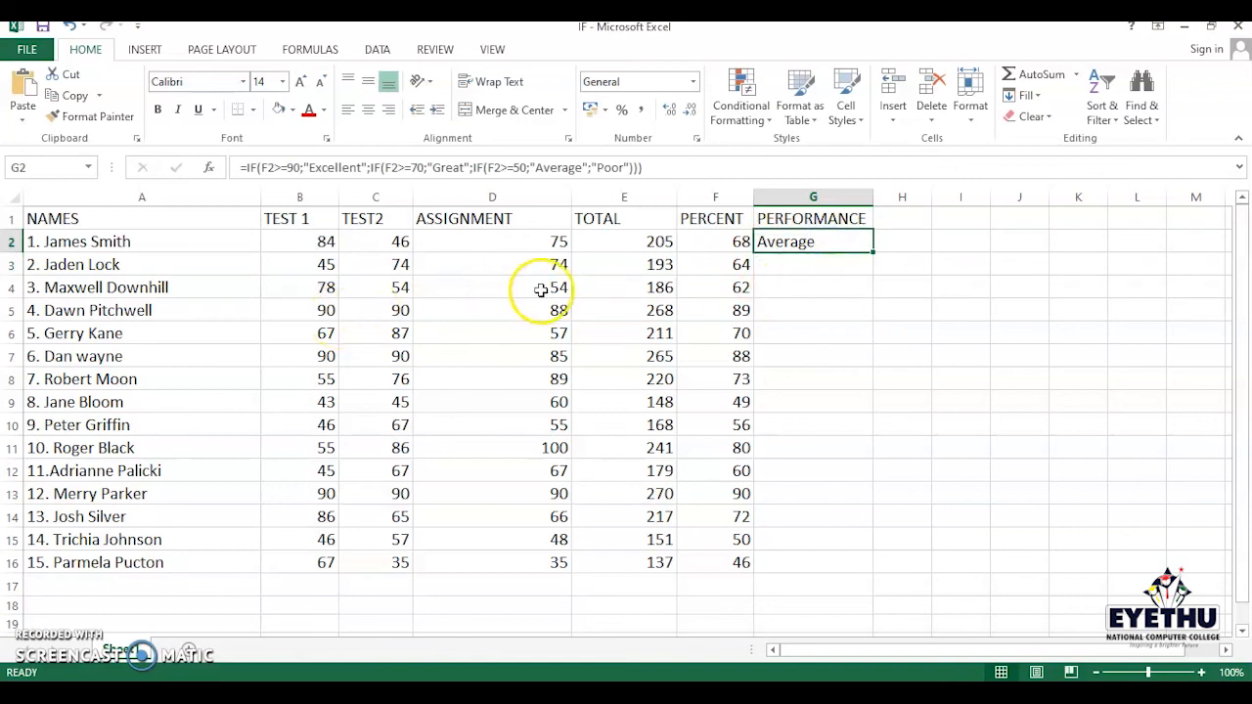
{"action": "left_click", "coordinate": [153, 288]}
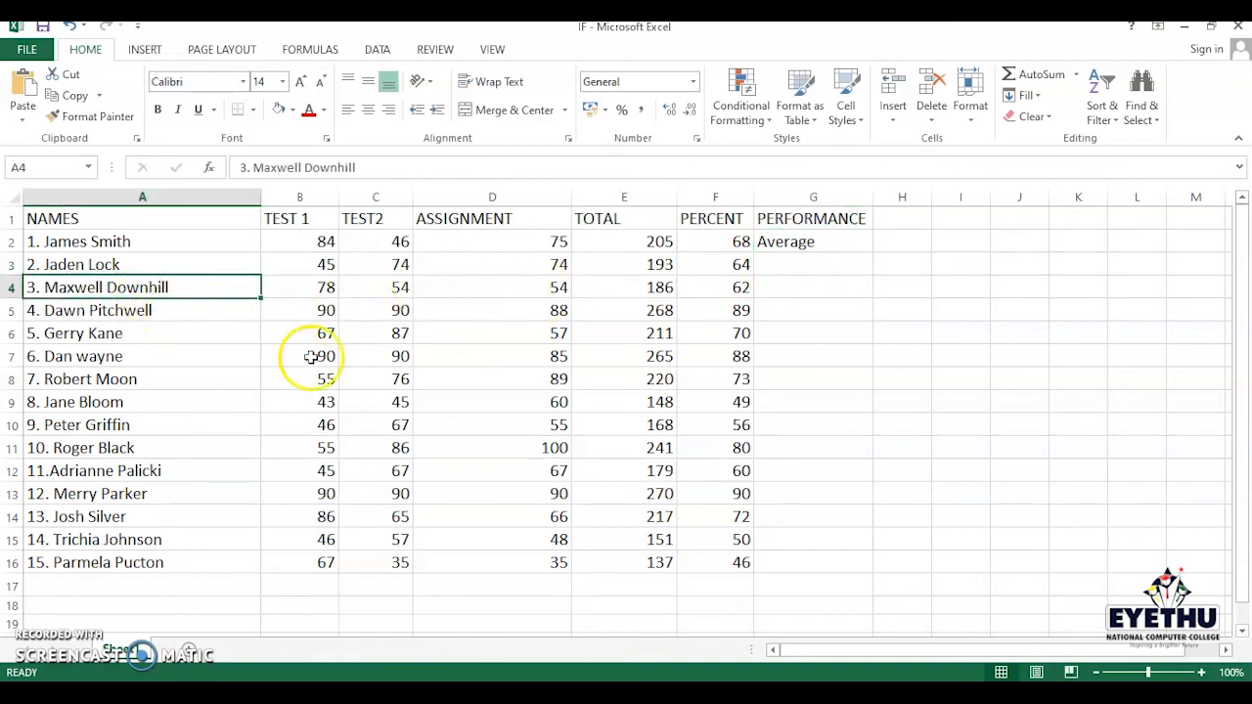
{"action": "left_click", "coordinate": [830, 243]}
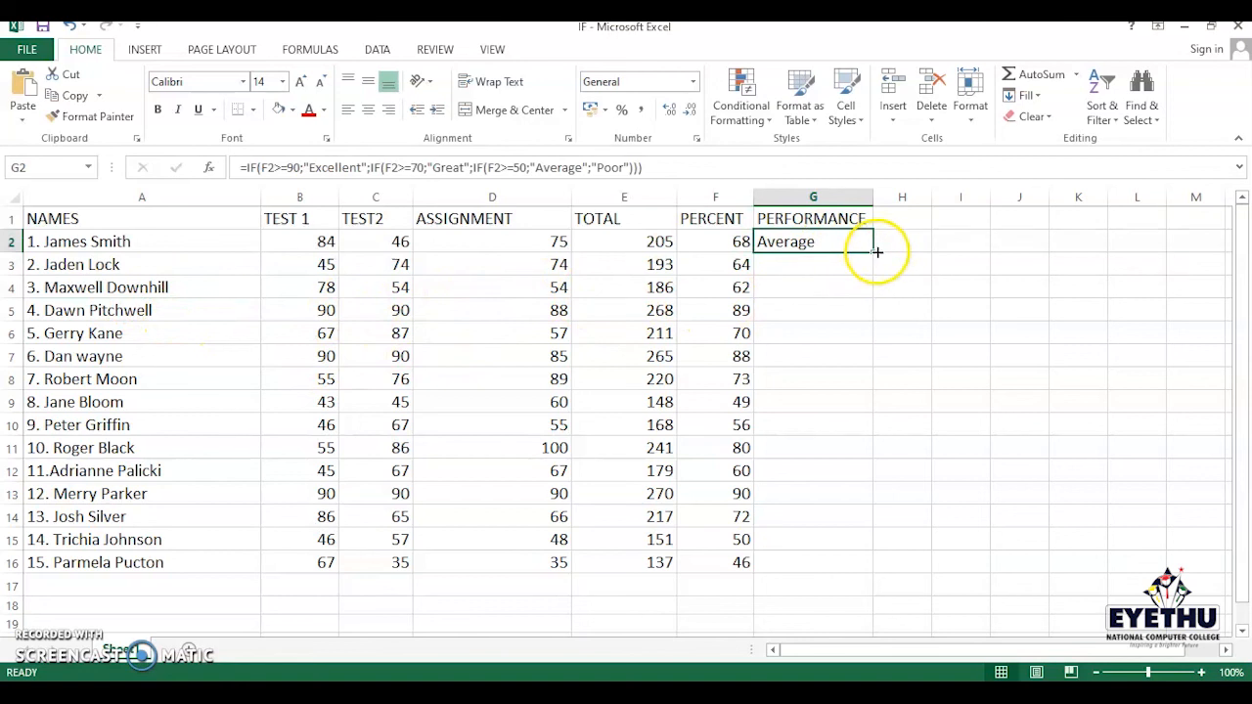
{"action": "left_click_drag", "start_coordinate": [872, 252], "coordinate": [872, 295]}
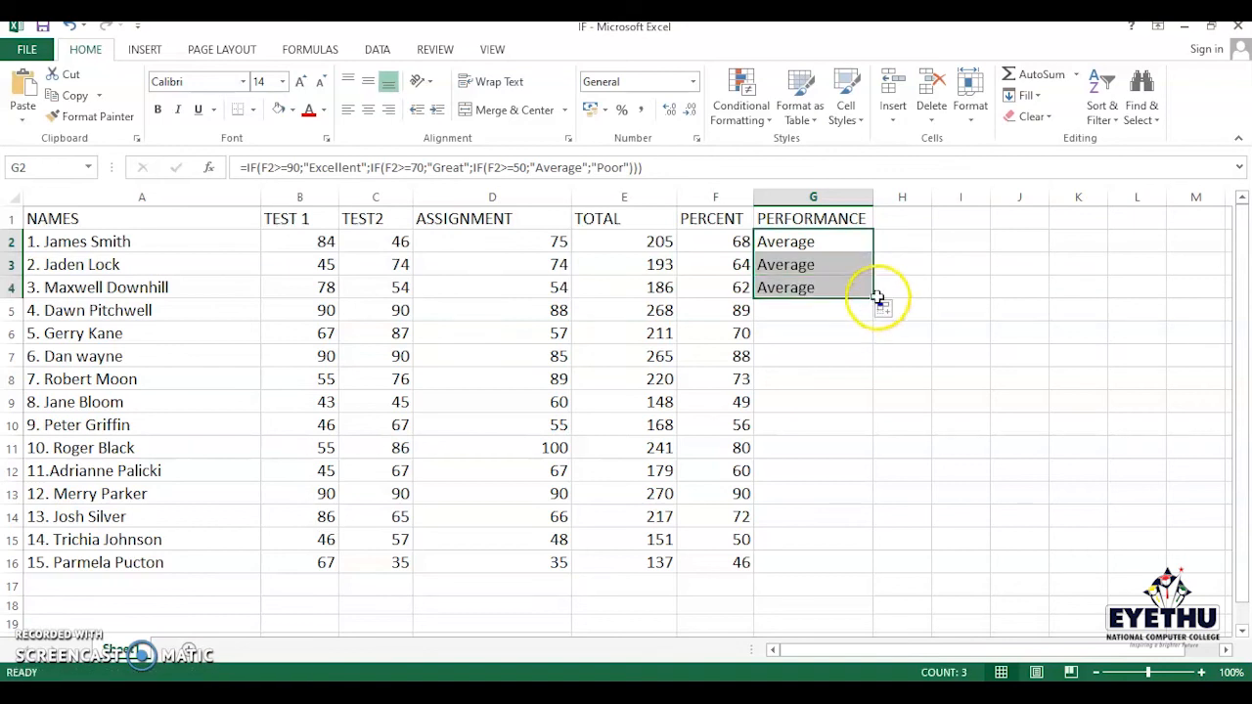
{"action": "left_click_drag", "start_coordinate": [872, 295], "coordinate": [870, 343]}
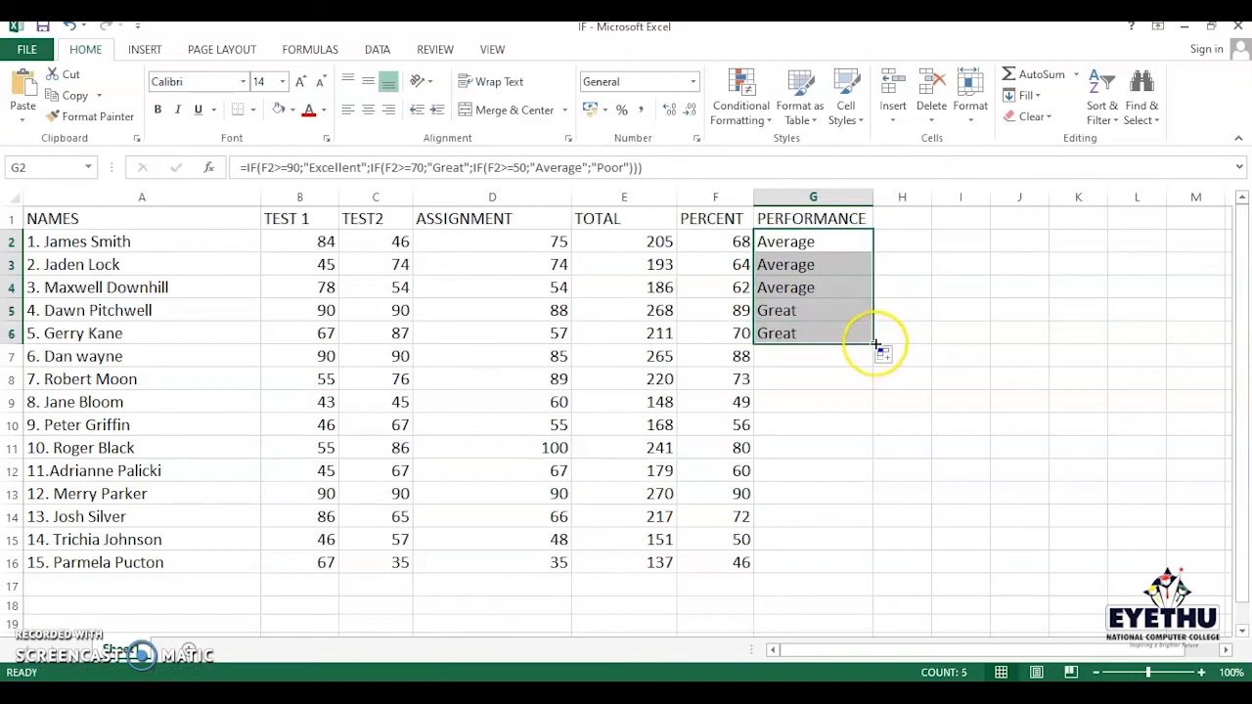
{"action": "left_click_drag", "start_coordinate": [875, 345], "coordinate": [874, 383]}
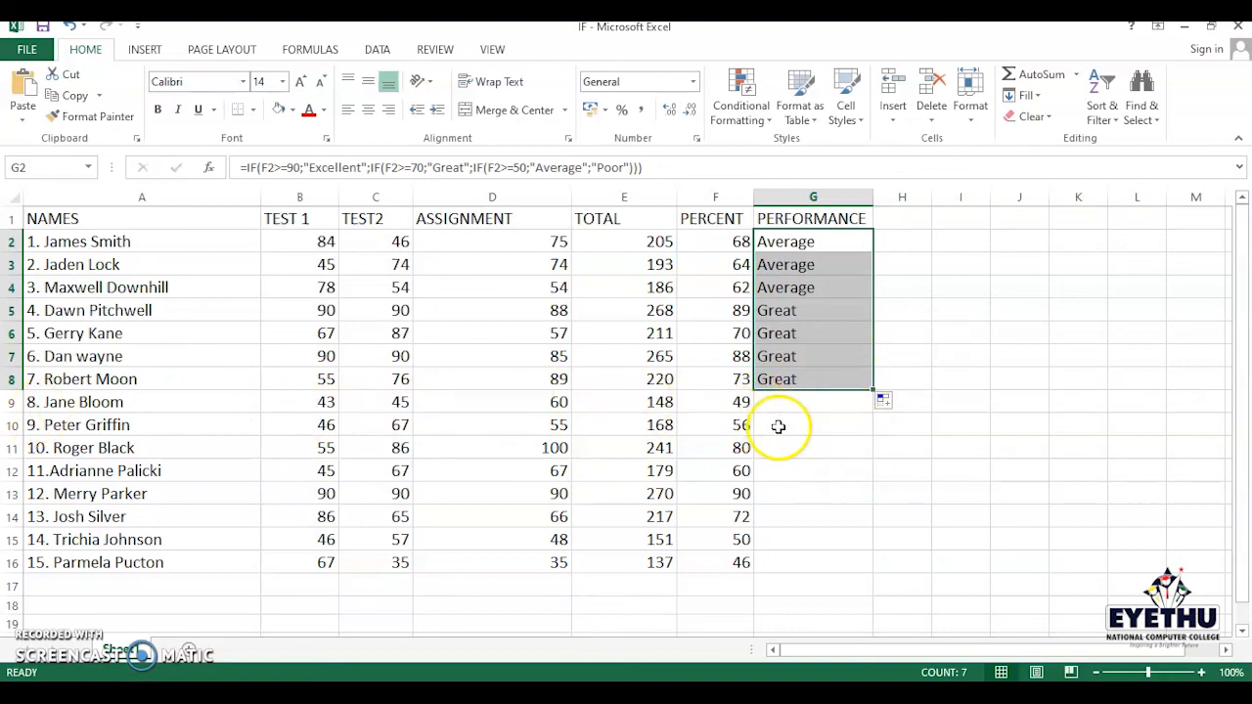
{"action": "left_click_drag", "start_coordinate": [873, 389], "coordinate": [873, 390]}
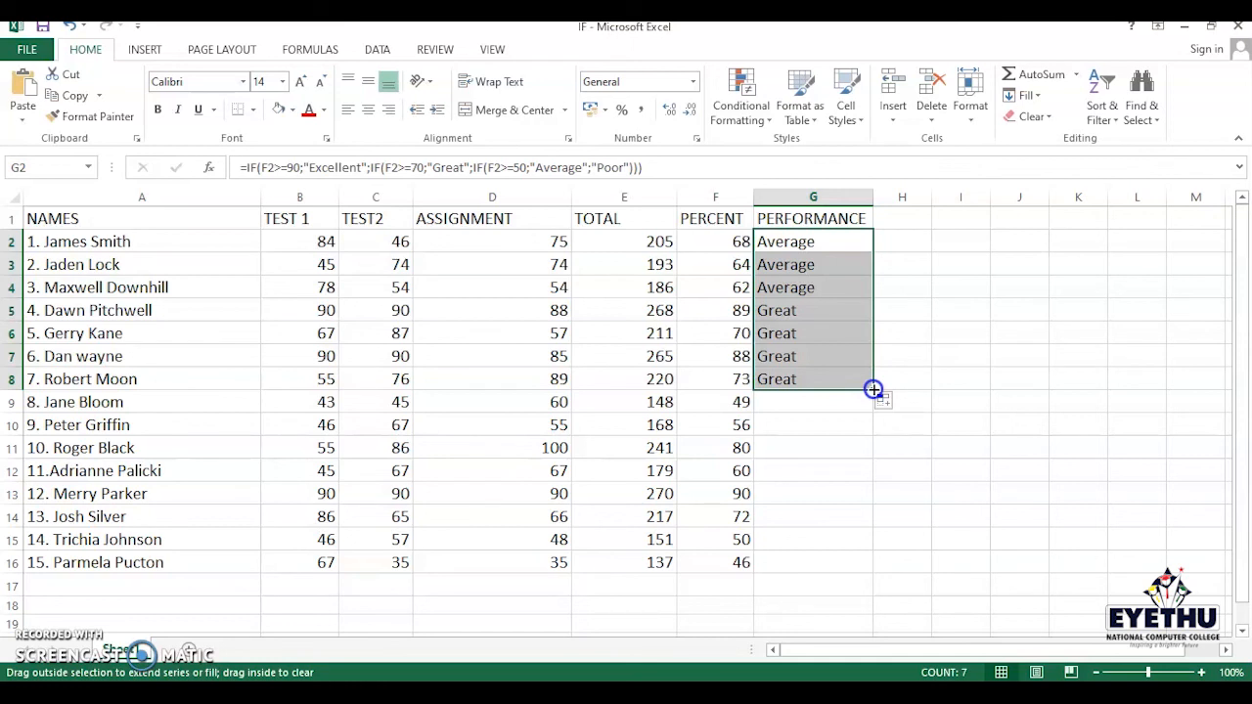
- Continue filling the formula down column G through G13
{"action": "left_click_drag", "start_coordinate": [873, 390], "coordinate": [871, 407]}
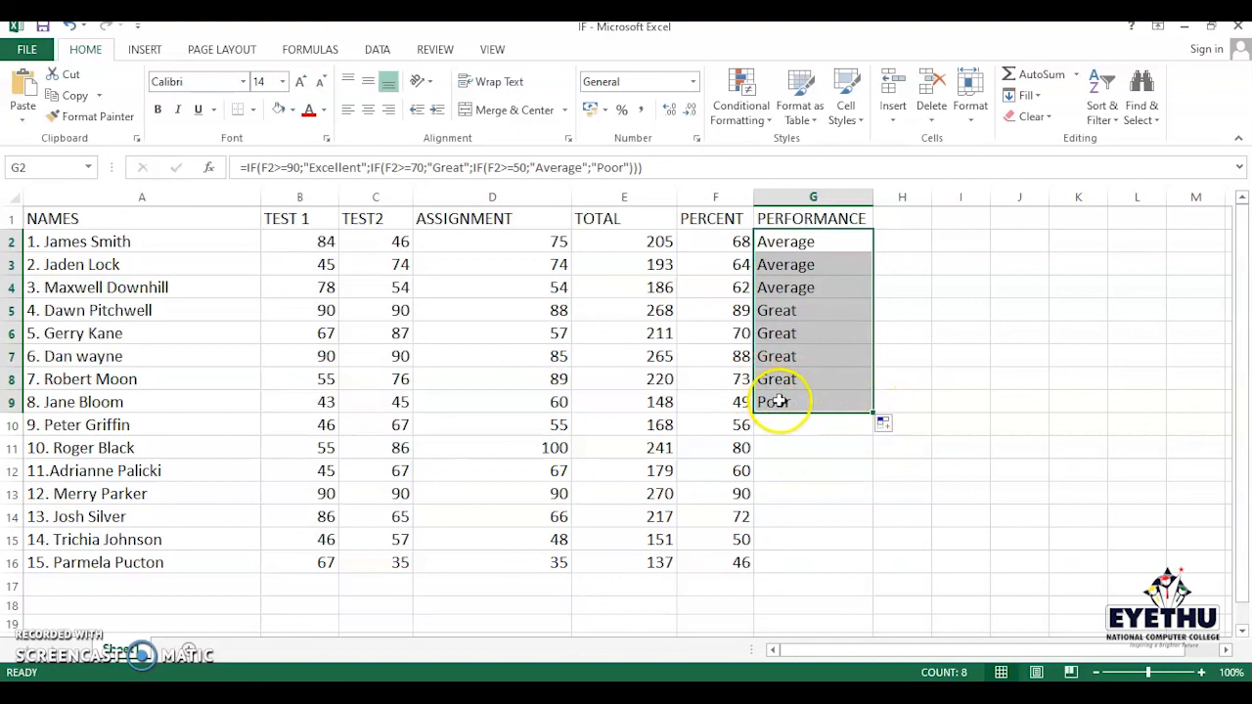
{"action": "left_click", "coordinate": [813, 424]}
{"action": "left_click", "coordinate": [813, 403]}
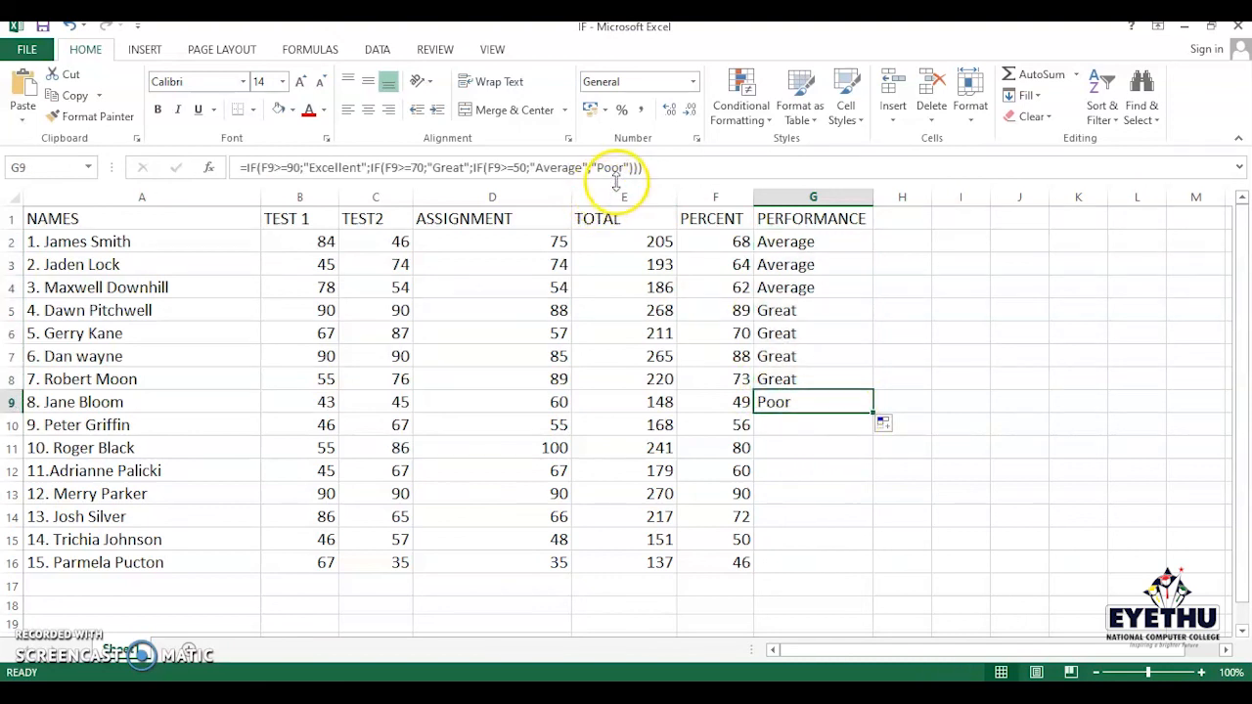
{"action": "left_click_drag", "start_coordinate": [873, 411], "coordinate": [871, 476]}
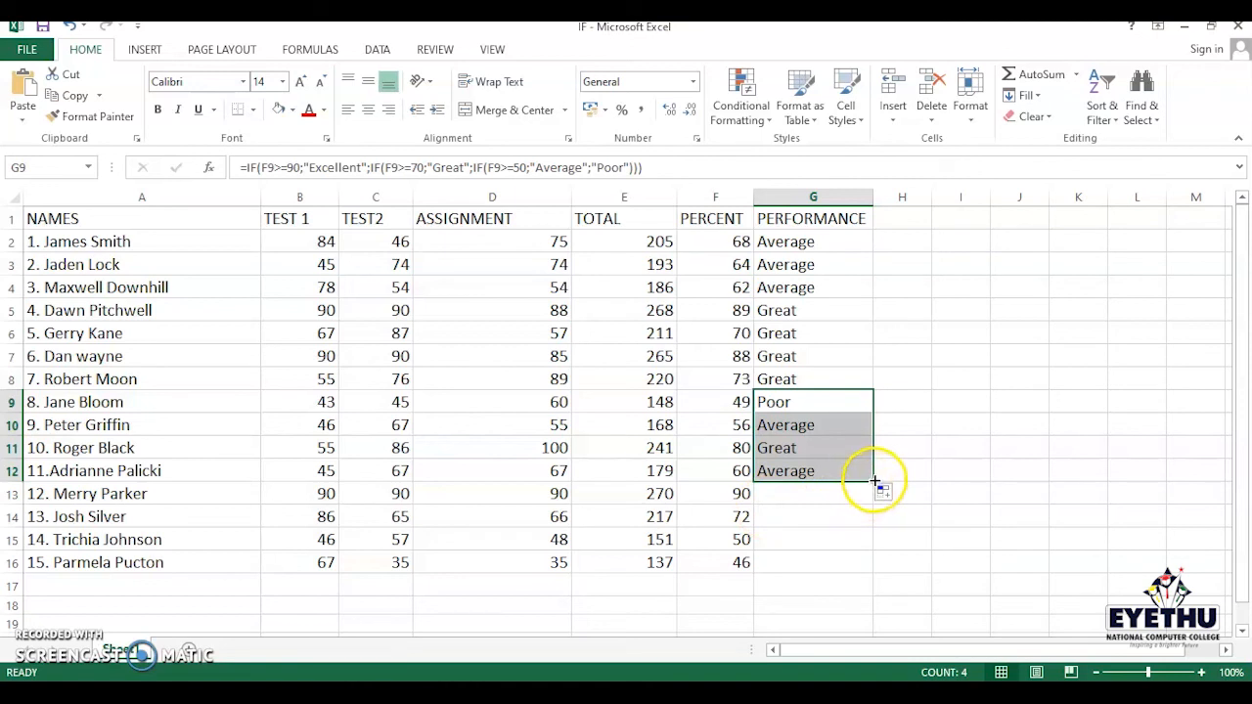
{"action": "left_click_drag", "start_coordinate": [872, 480], "coordinate": [800, 482]}
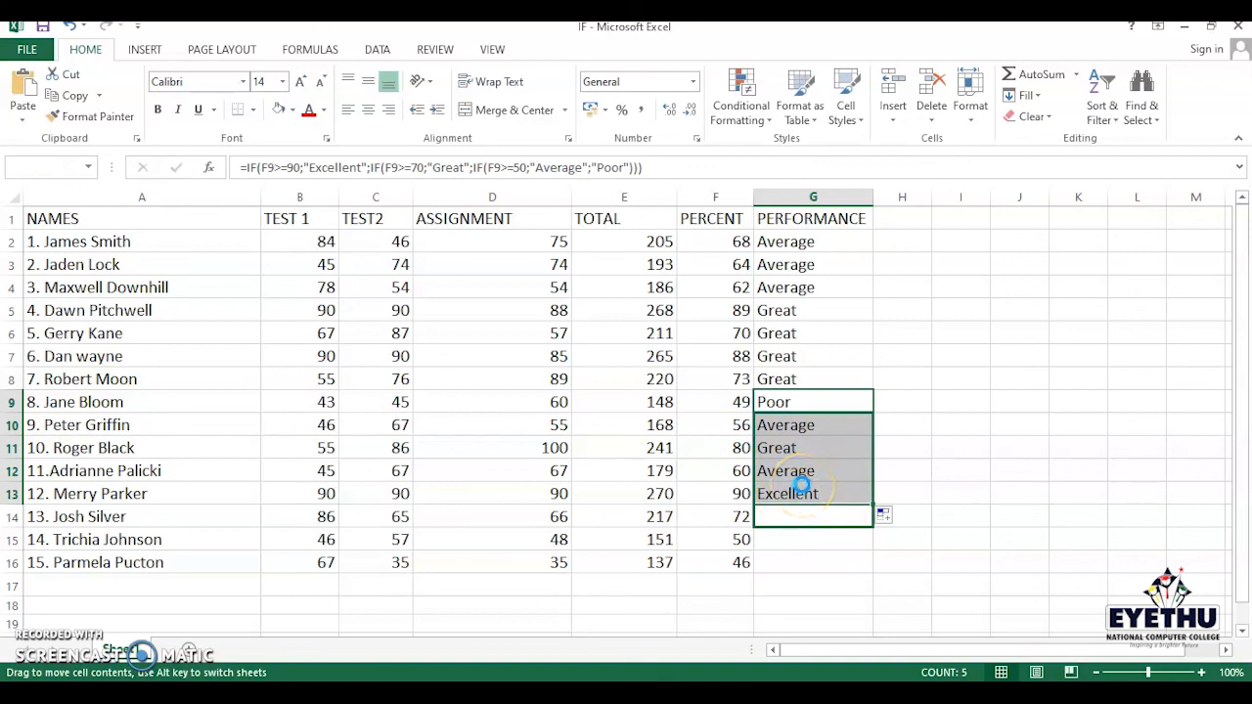
- Move the results block G9:G13 down one row to G10:G14
{"action": "left_click_drag", "start_coordinate": [800, 483], "coordinate": [796, 486]}
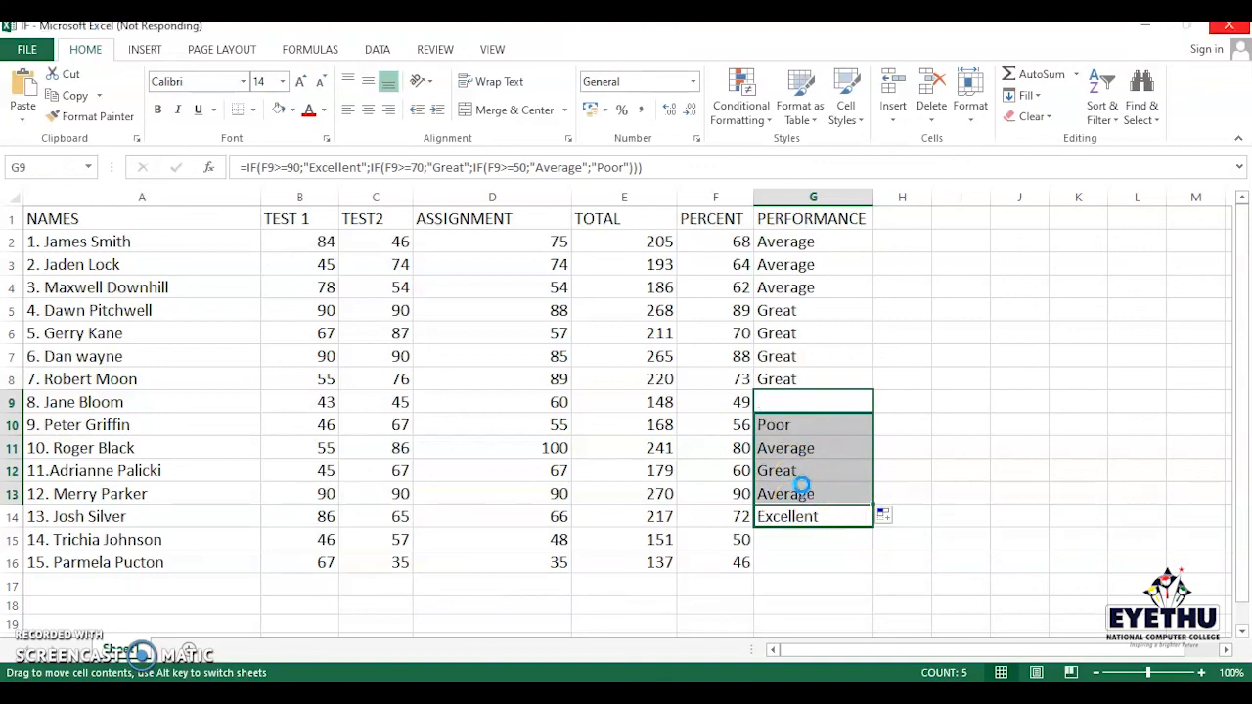
- Fill the formula from G14 down through G16
{"action": "left_click", "coordinate": [808, 565]}
{"action": "left_click", "coordinate": [824, 539]}
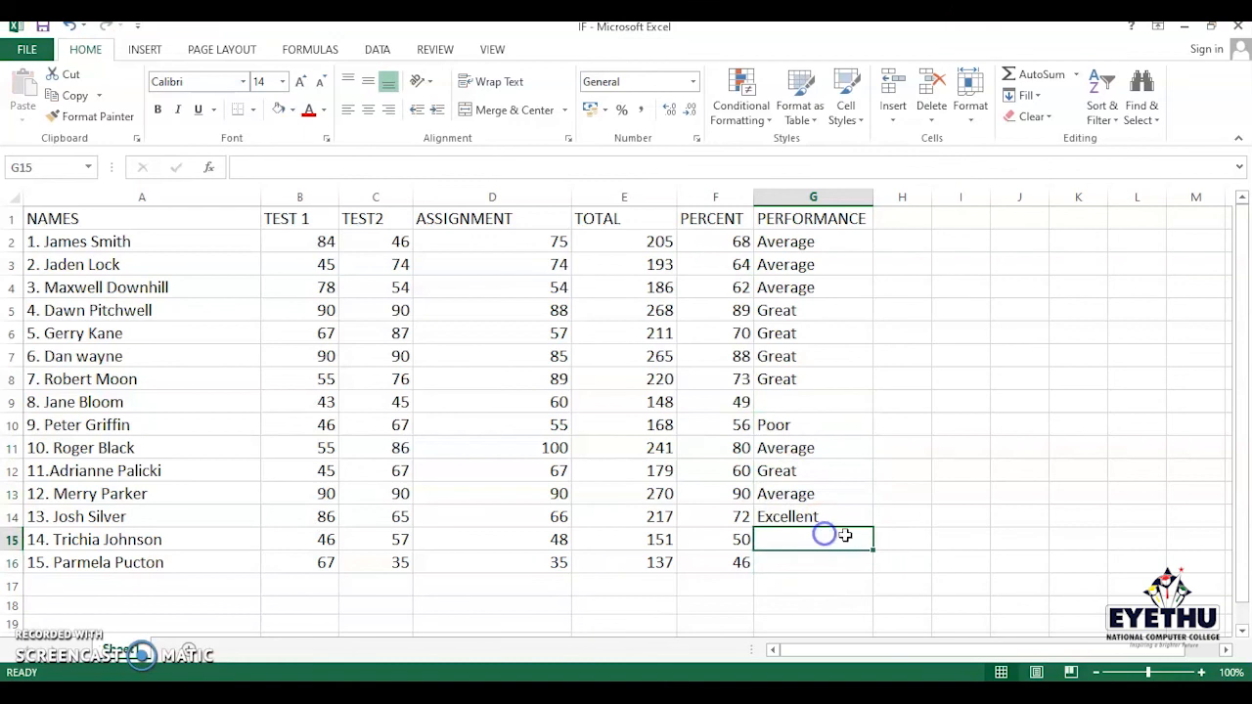
{"action": "left_click_drag", "start_coordinate": [874, 551], "coordinate": [872, 572]}
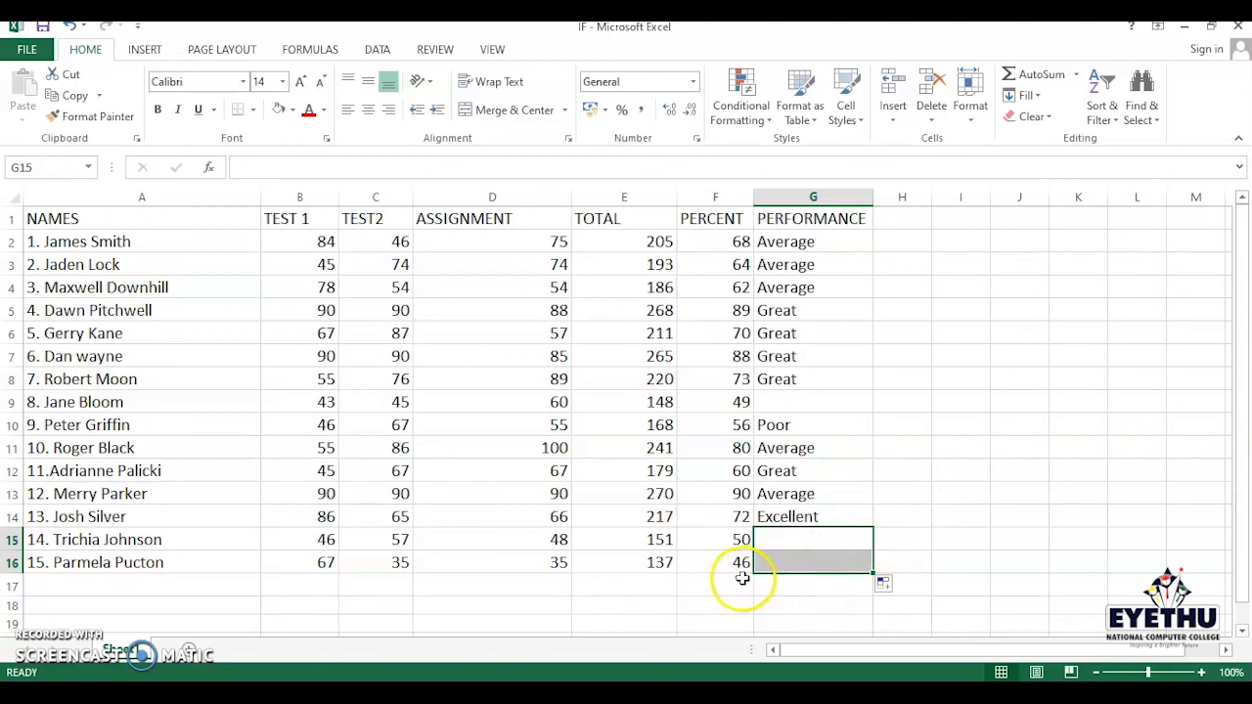
{"action": "left_click", "coordinate": [900, 513]}
{"action": "left_click", "coordinate": [810, 520]}
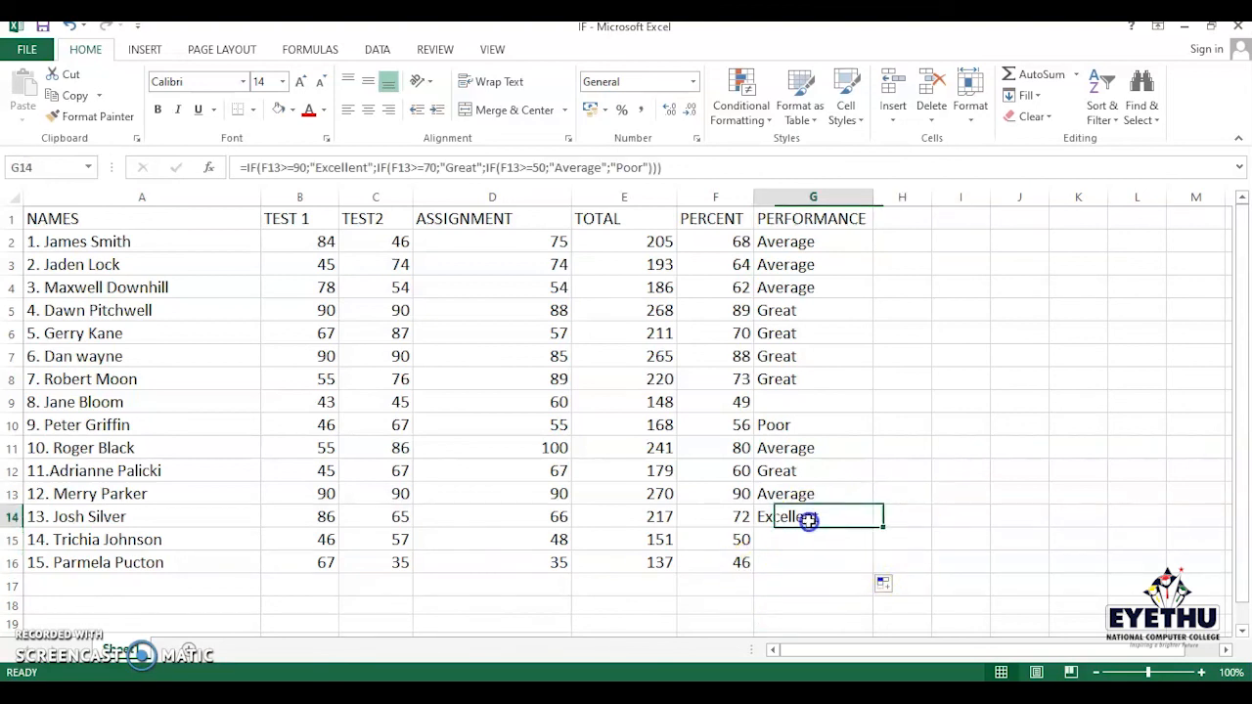
{"action": "left_click_drag", "start_coordinate": [880, 527], "coordinate": [876, 574]}
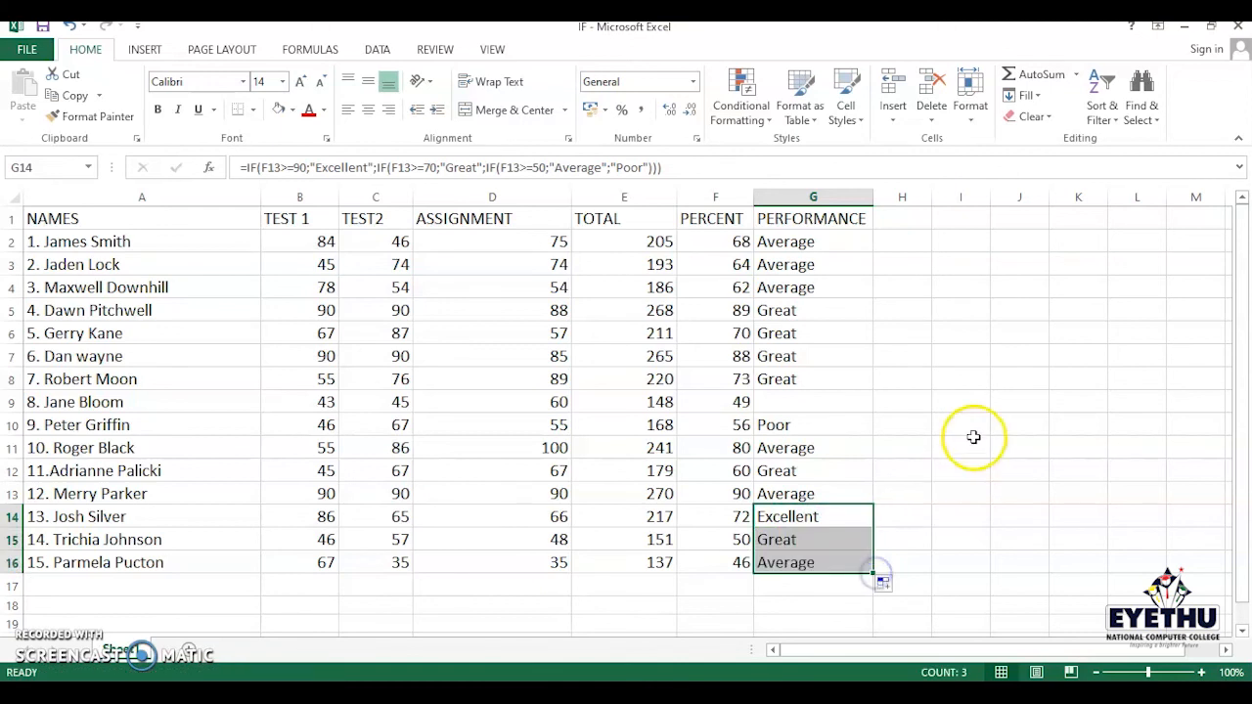
- Inspect the formulas in cells G15, G16 and the percent formula in F16
{"action": "left_click", "coordinate": [782, 562]}
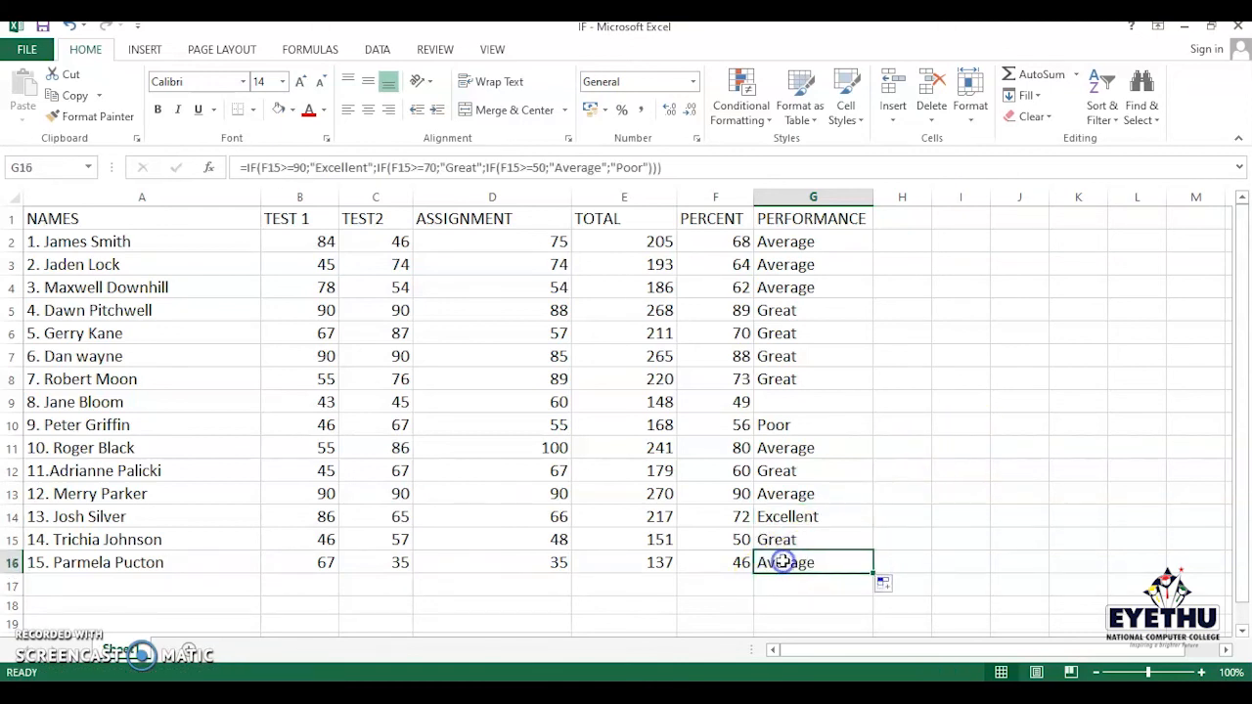
{"action": "left_click", "coordinate": [733, 567]}
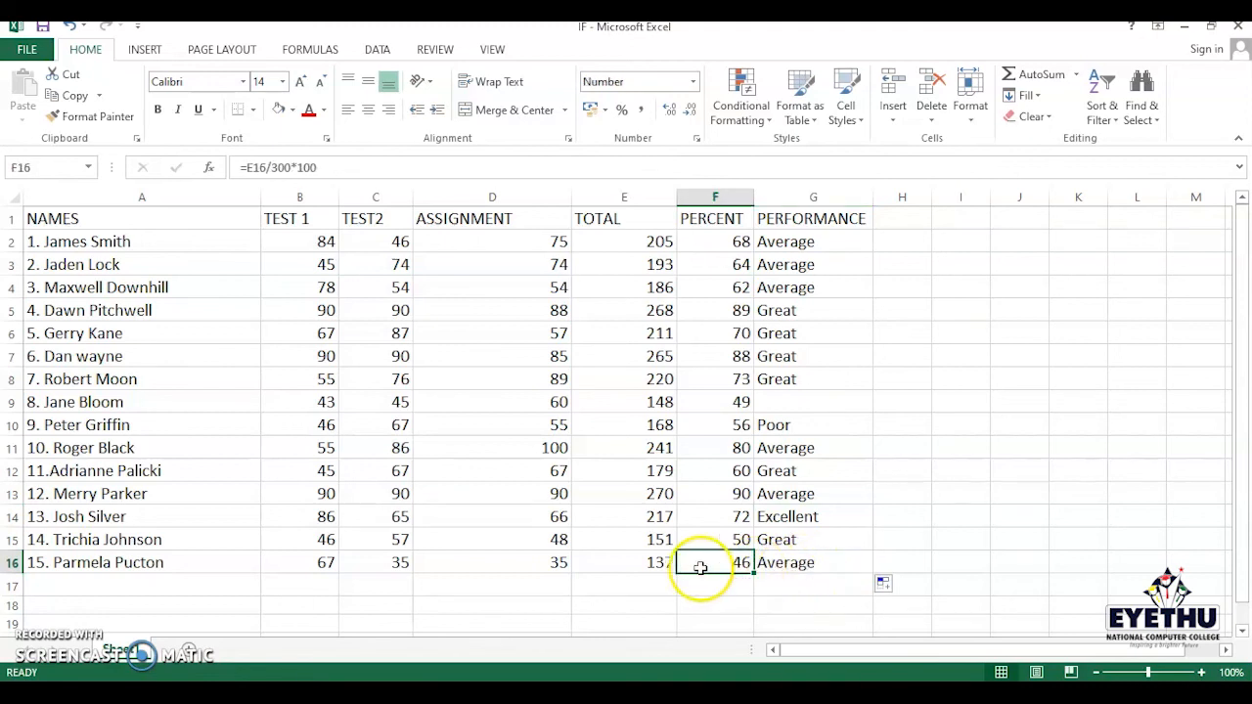
{"action": "left_click", "coordinate": [780, 539]}
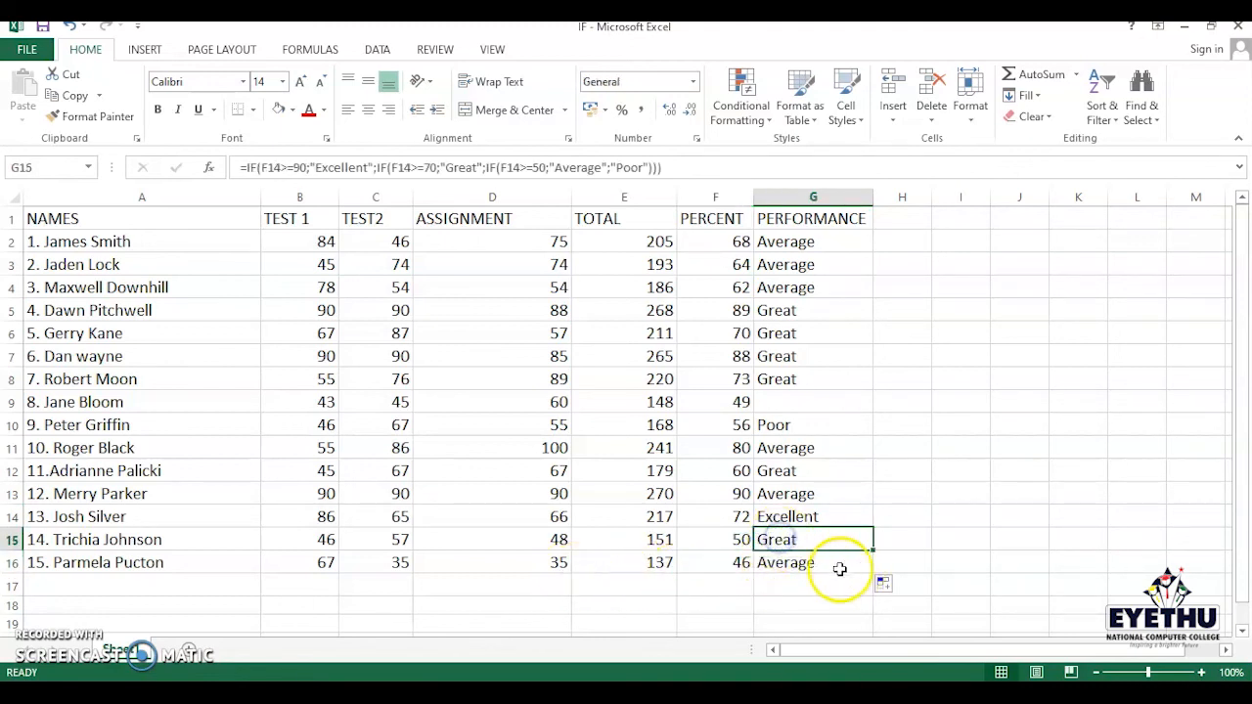
{"action": "left_click", "coordinate": [773, 561]}
{"action": "left_click", "coordinate": [738, 561]}
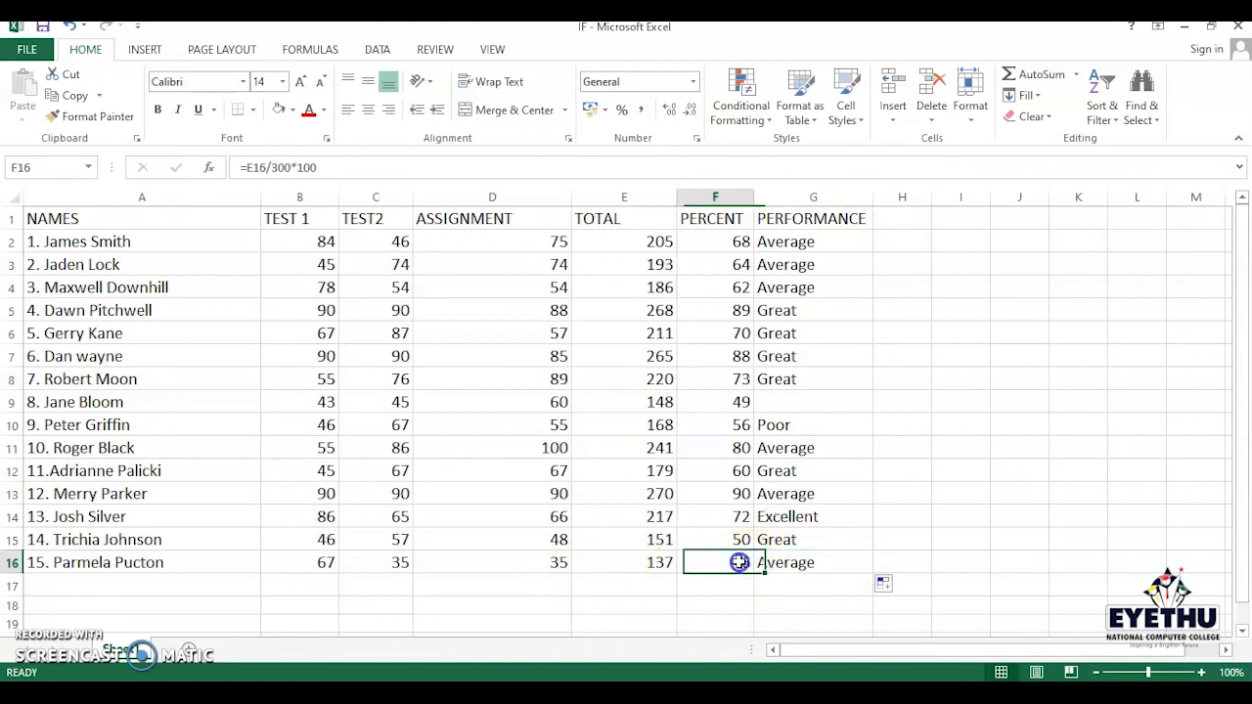
{"action": "left_click", "coordinate": [798, 565]}
- Fill the performance formula from G8 down into the empty cell G9
{"action": "left_click", "coordinate": [789, 404]}
{"action": "left_click", "coordinate": [860, 379]}
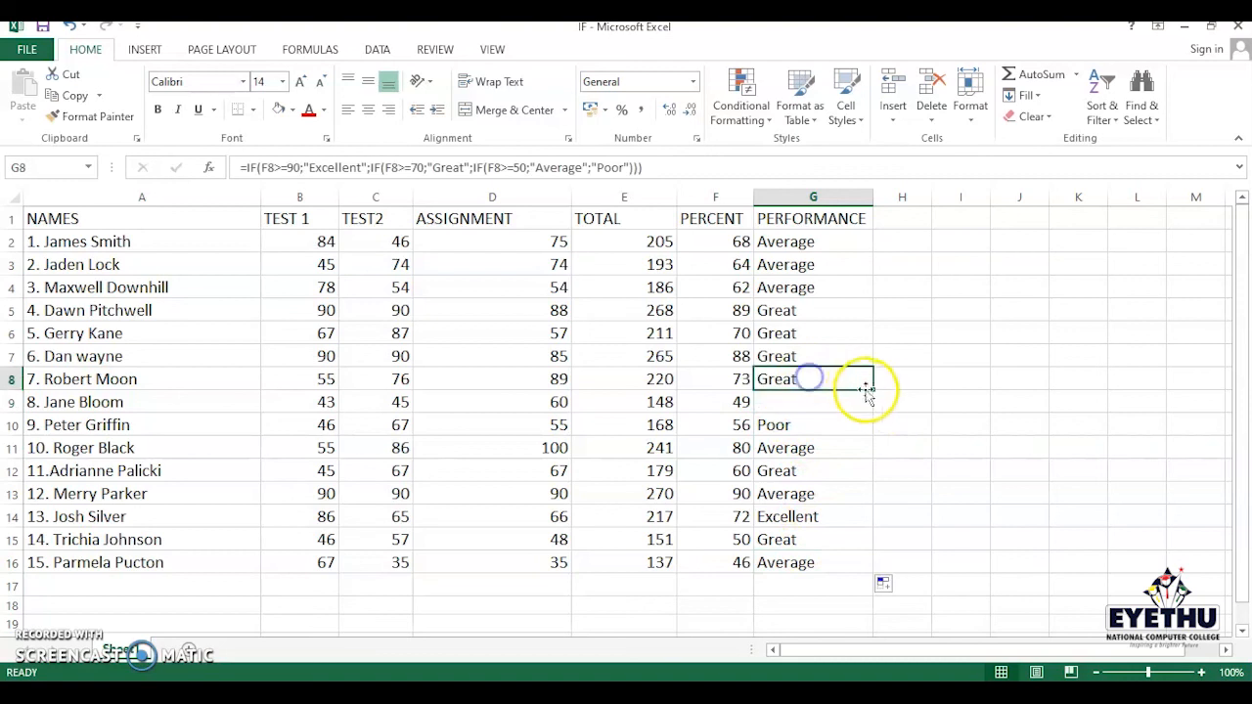
{"action": "left_click_drag", "start_coordinate": [874, 389], "coordinate": [869, 409]}
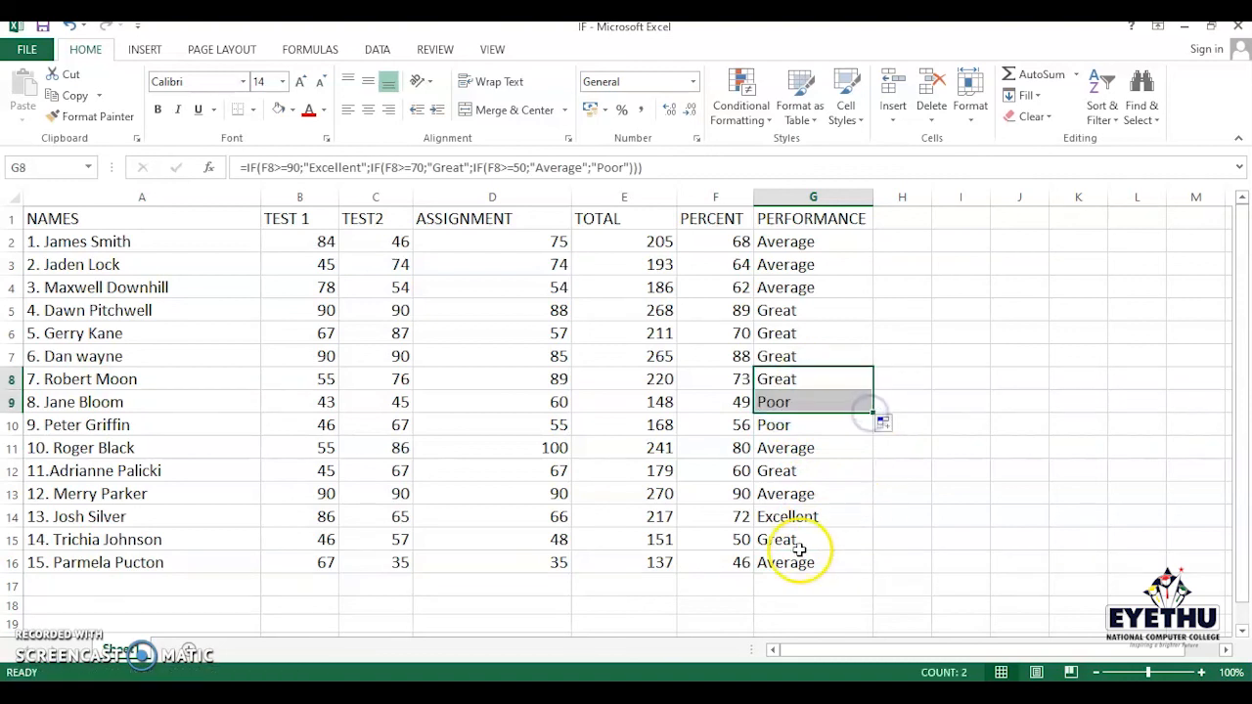
{"action": "left_click", "coordinate": [827, 562]}
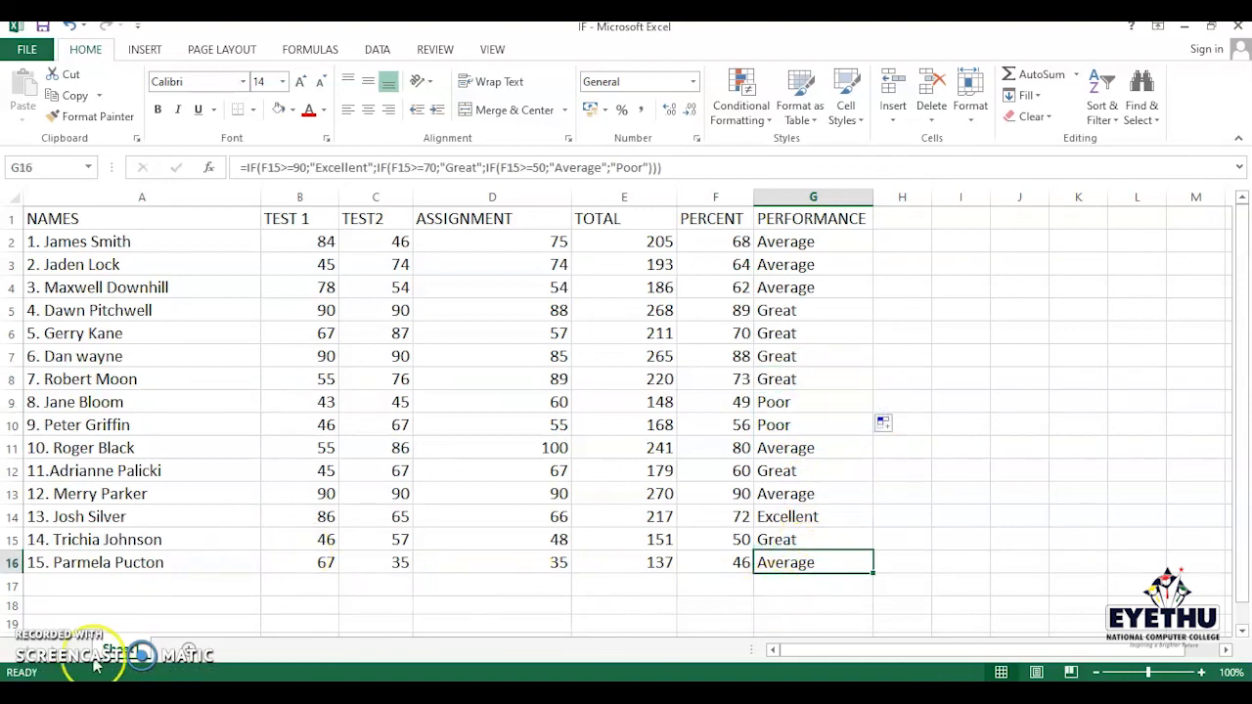